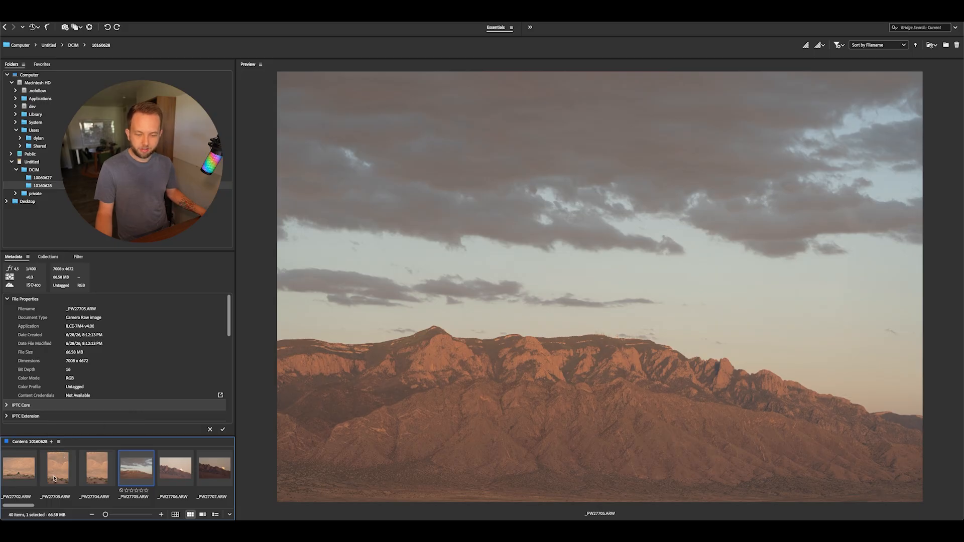
# Step: Browse the folder's photos and compare the neighbouring wide sunset shots around _PW27740.ARW and _PW27741.ARW
pyautogui.hscroll(6, 123, 484)
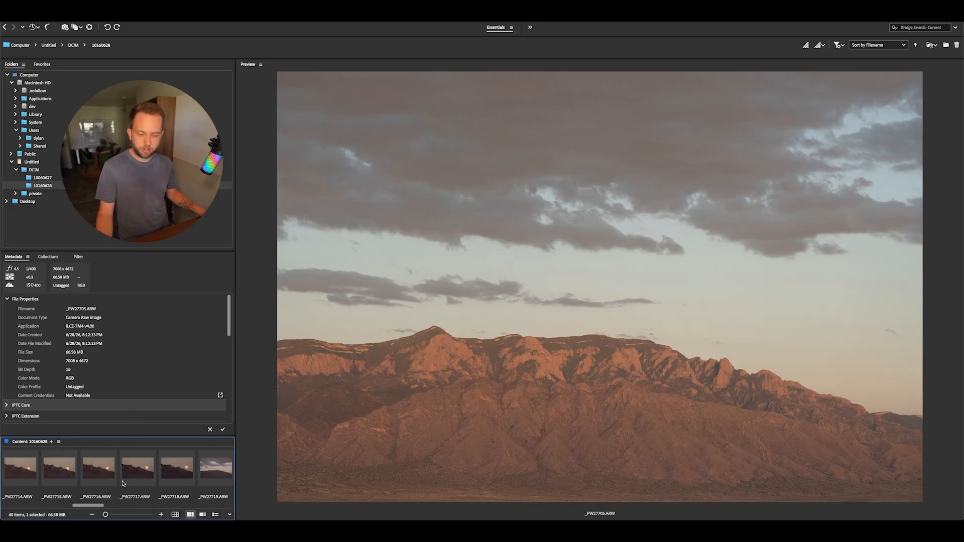
pyautogui.hscroll(-6, 123, 483)
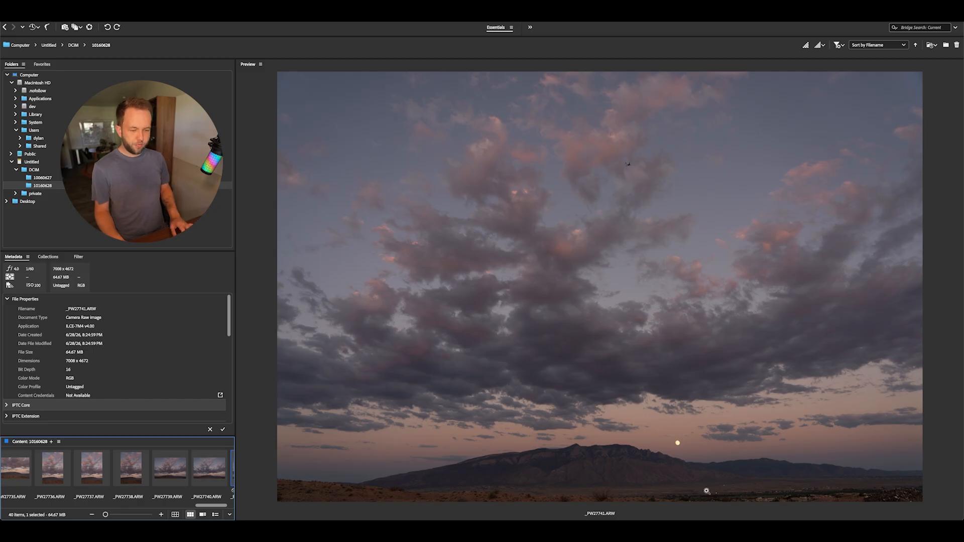
pyautogui.press('Left')
pyautogui.press('Left')
pyautogui.press('Left')
pyautogui.press('Left')
pyautogui.press('Right')
pyautogui.press('Right')
pyautogui.press('Right')
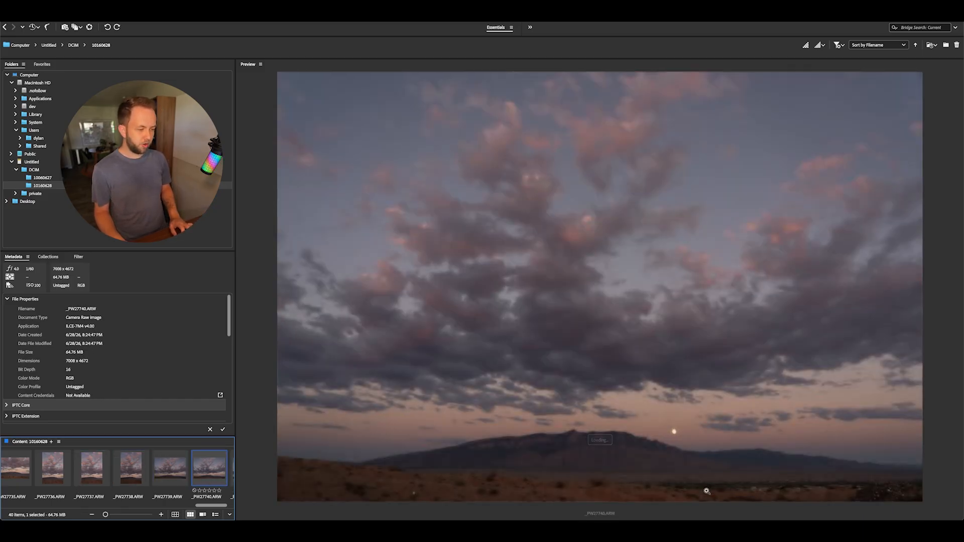
pyautogui.press('Right')
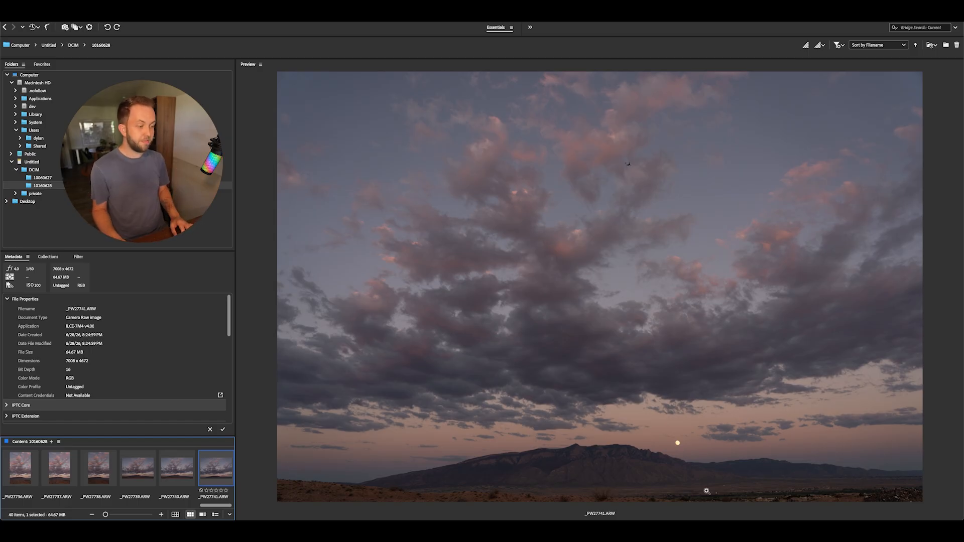
pyautogui.press('Left')
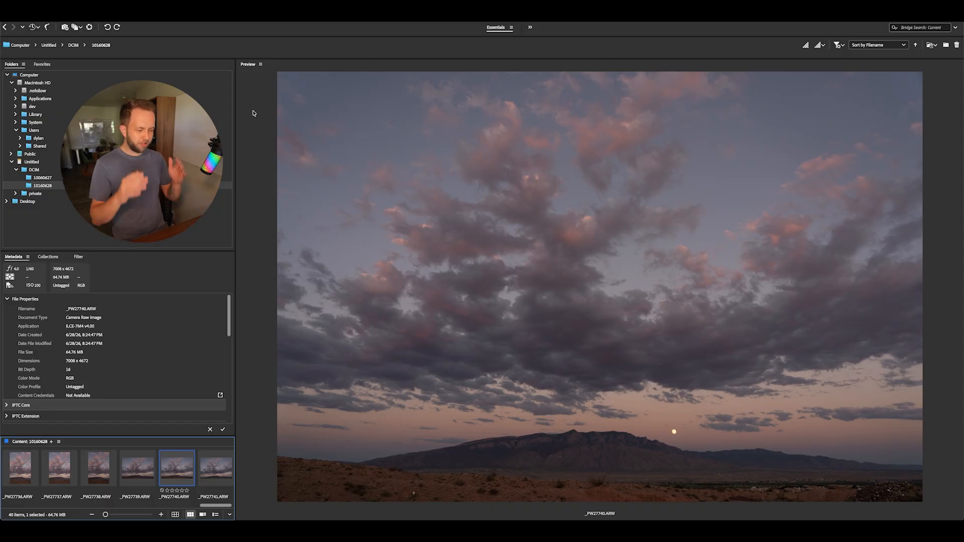
pyautogui.press('Right')
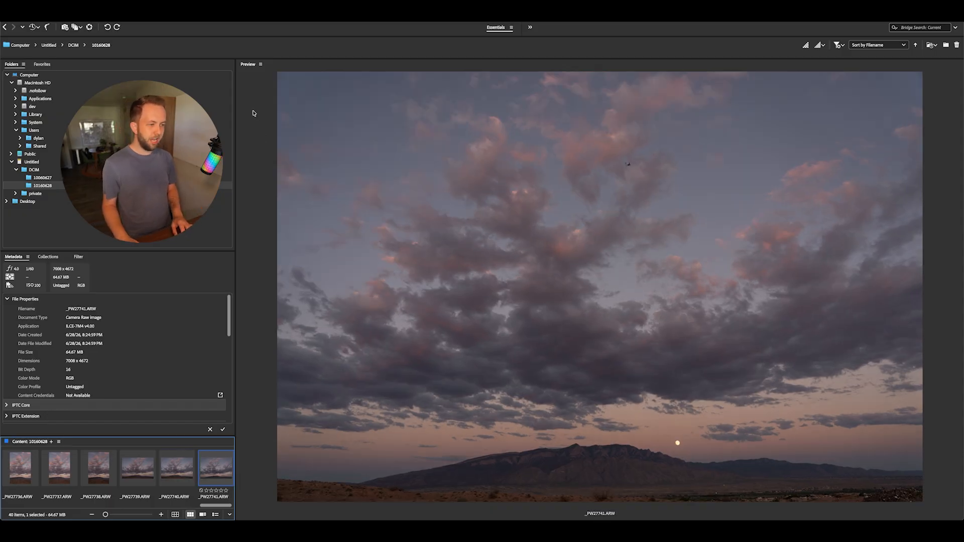
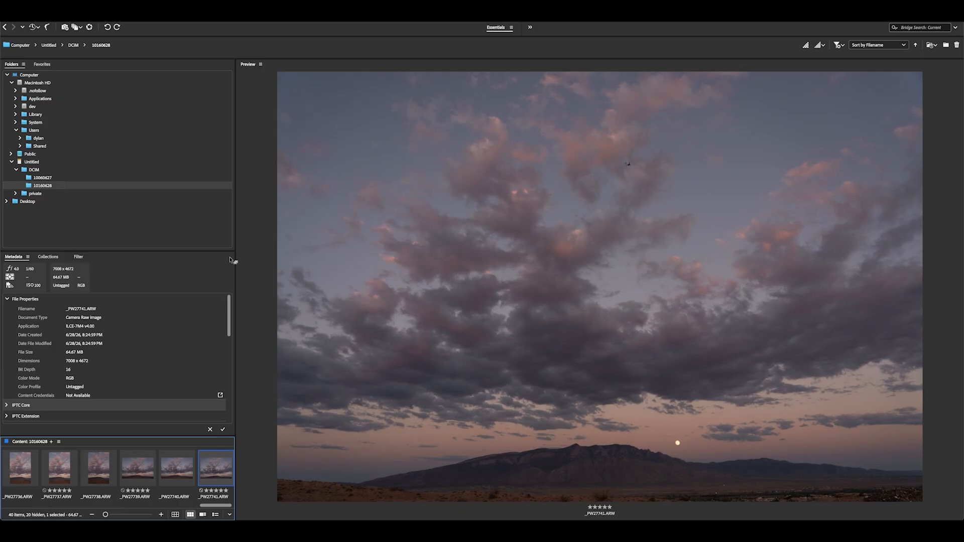
# Step: Filter the folder to show only 5-star photos and skim through the remaining thumbnails
pyautogui.click(837, 46)
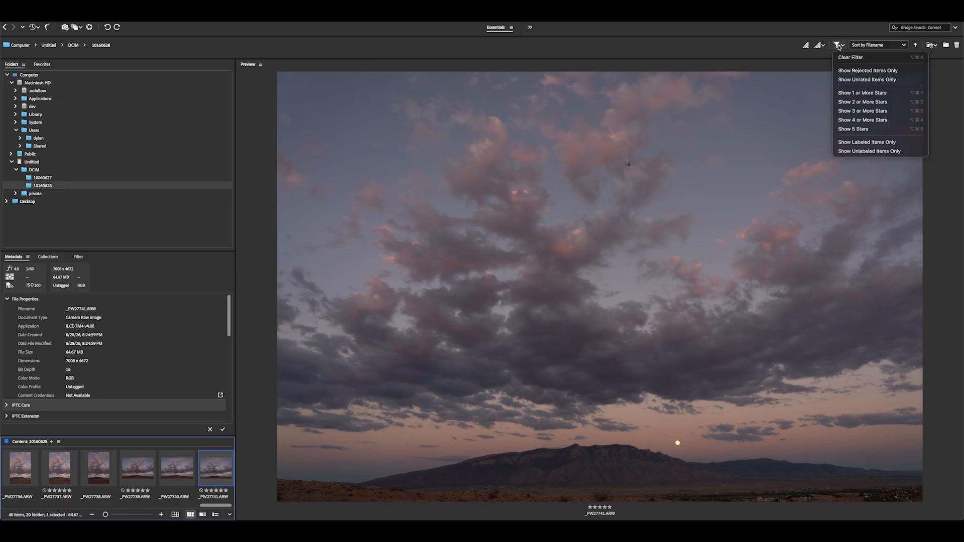
pyautogui.click(849, 129)
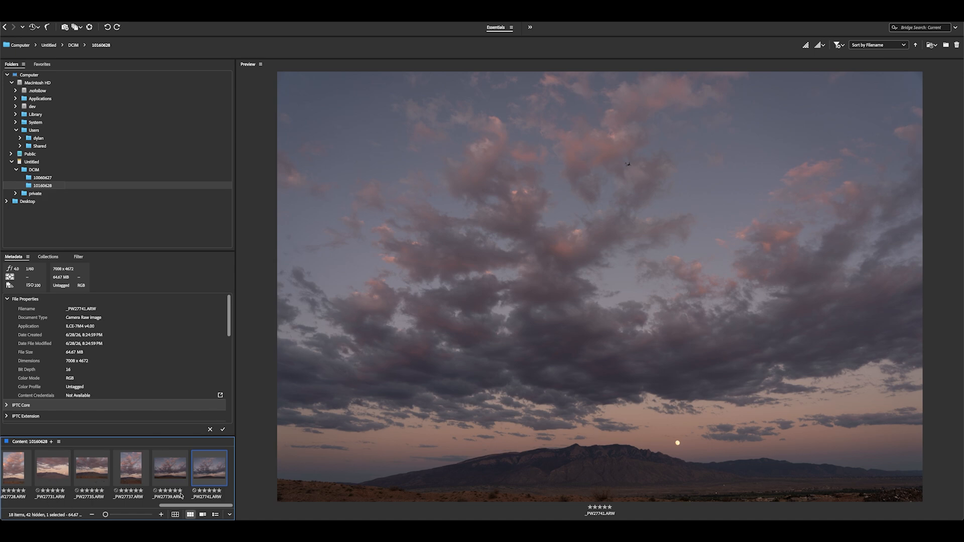
pyautogui.hscroll(-10, 118, 492)
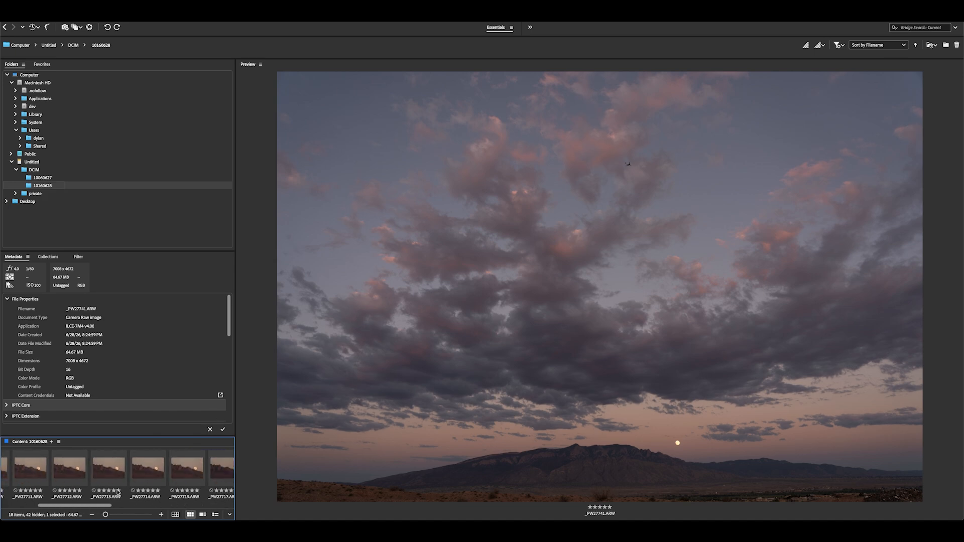
pyautogui.hscroll(10, 117, 492)
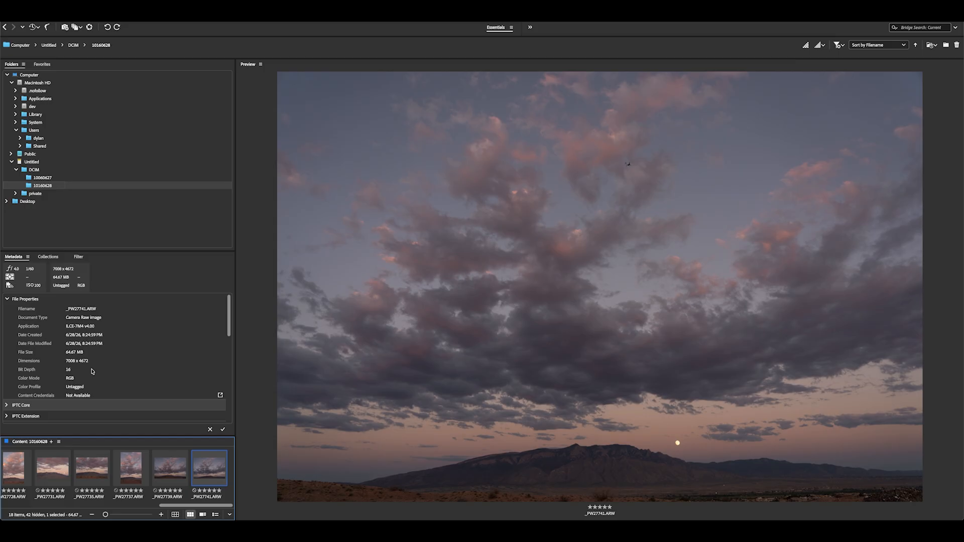
# Step: Compare the five-star sunset landscapes from _PW27741.ARW back to _PW27724.ARW
pyautogui.press('Left')
pyautogui.press('Left')
pyautogui.press('Right')
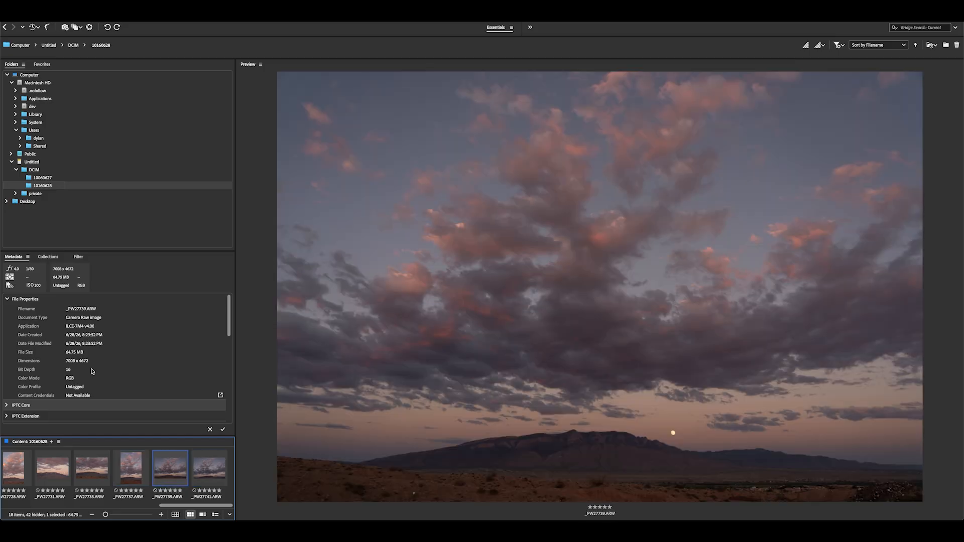
pyautogui.press('Left')
pyautogui.press('Left')
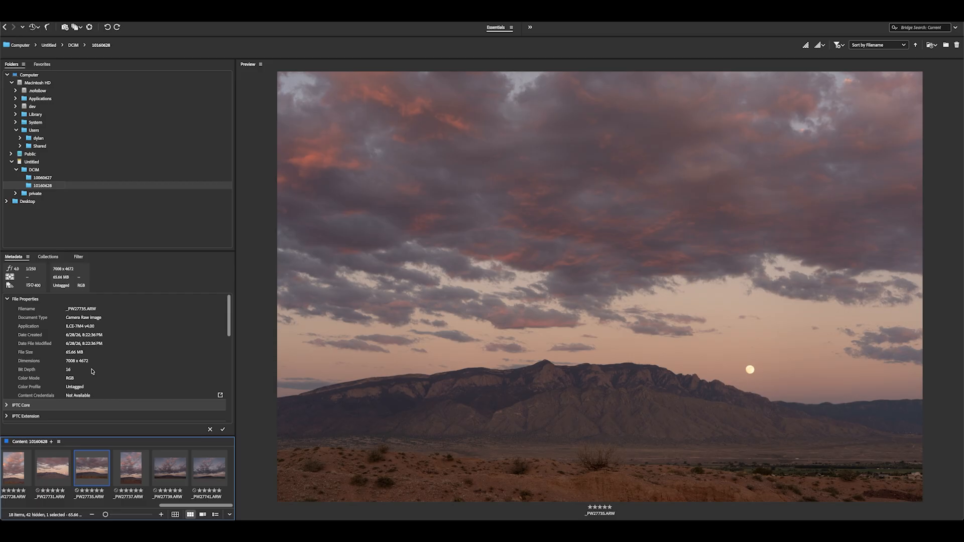
pyautogui.press('Right')
pyautogui.press('Right')
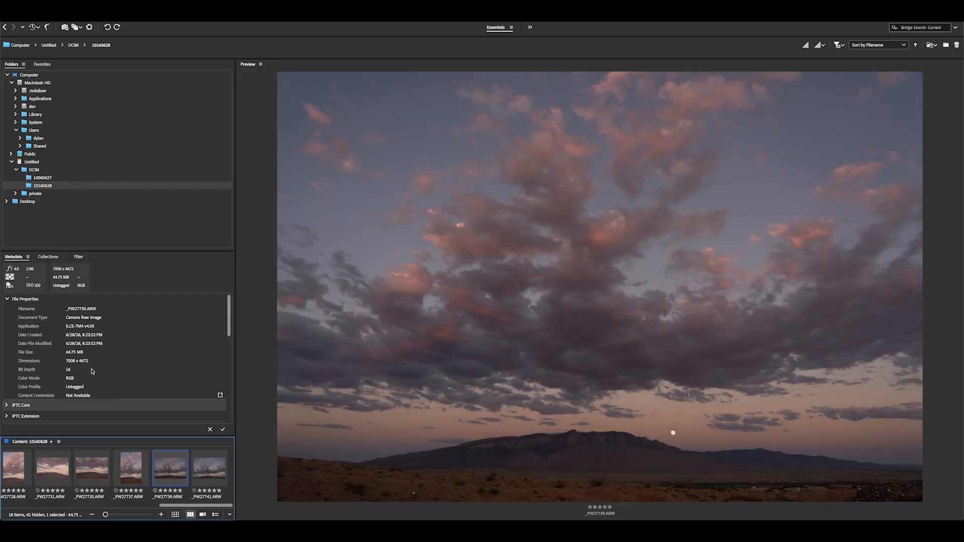
pyautogui.press('Left')
pyautogui.press('Left')
pyautogui.press('Left')
pyautogui.press('Left')
pyautogui.press('Left')
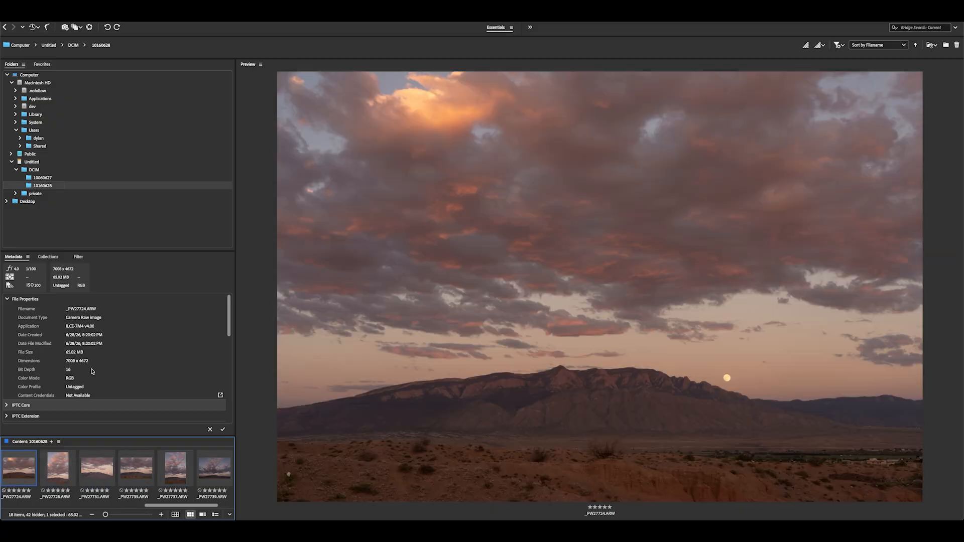
# Step: Compare the vertical shots _PW27728.ARW and _PW27737.ARW, then view the wide shot _PW27724.ARW
pyautogui.press('Right')
pyautogui.click(176, 467)
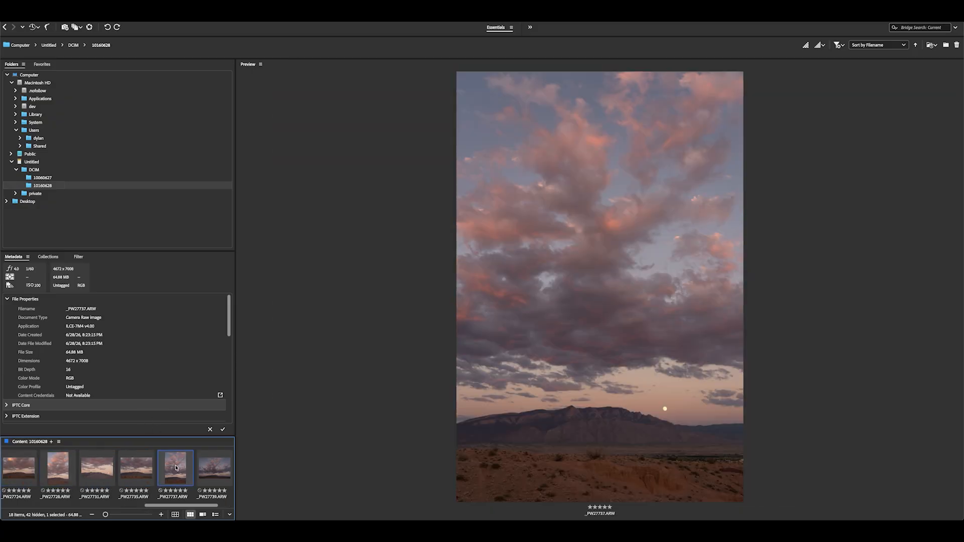
pyautogui.click(51, 470)
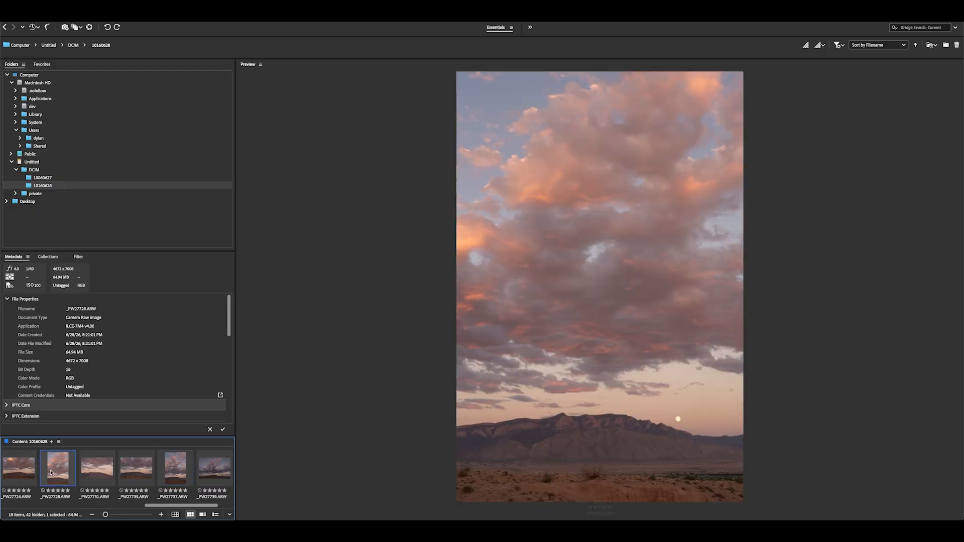
pyautogui.click(167, 474)
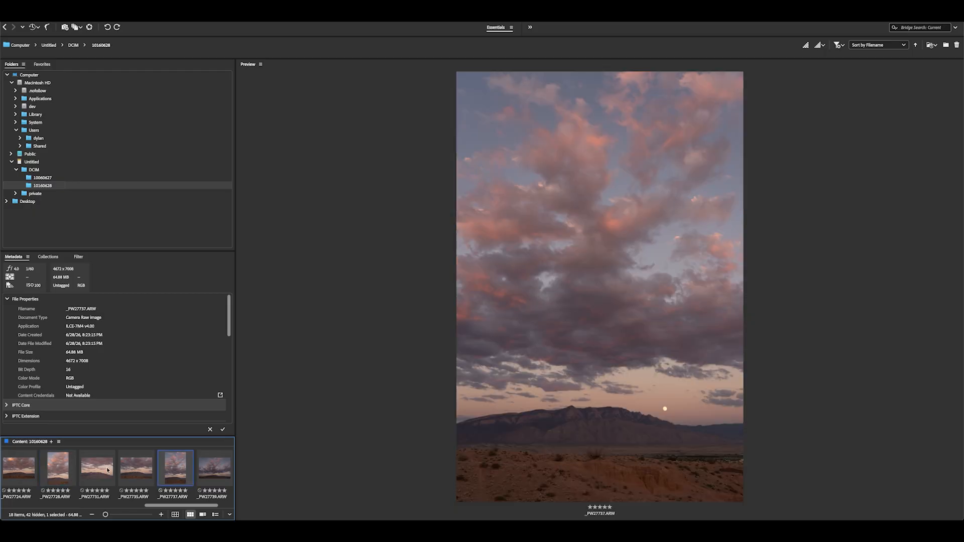
pyautogui.click(56, 459)
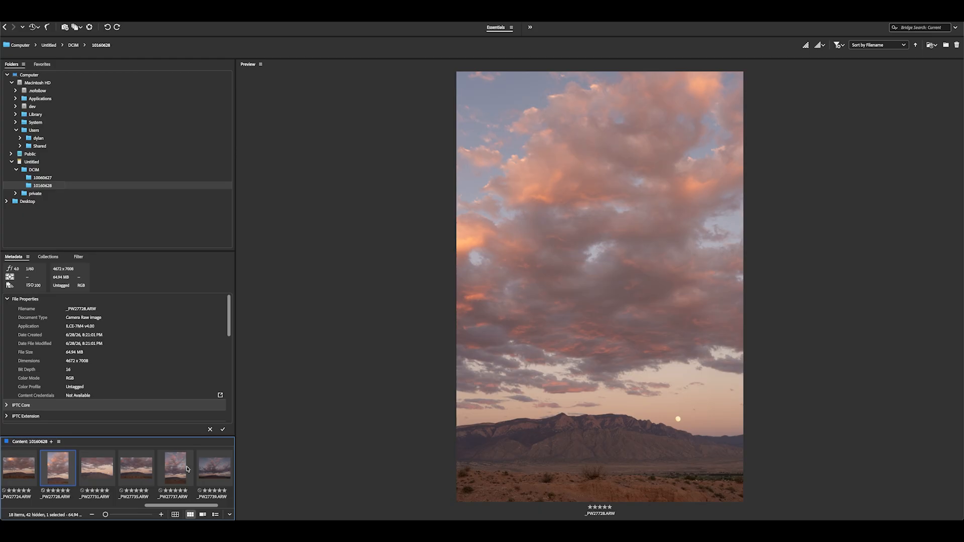
pyautogui.click(19, 469)
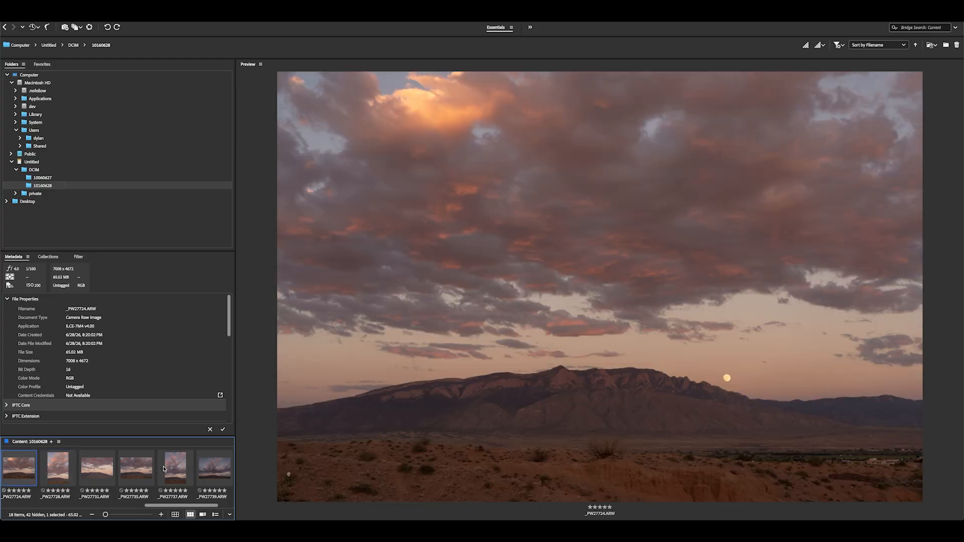
# Step: Go back through the earlier five-star shots and give the full-moon close-up _PW27717.ARW a green label
pyautogui.press('Left')
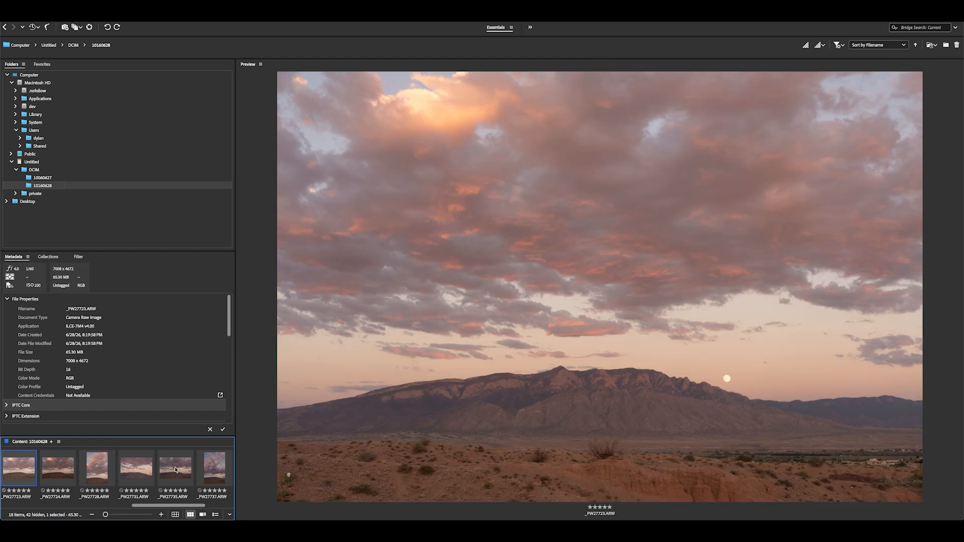
pyautogui.press('Left')
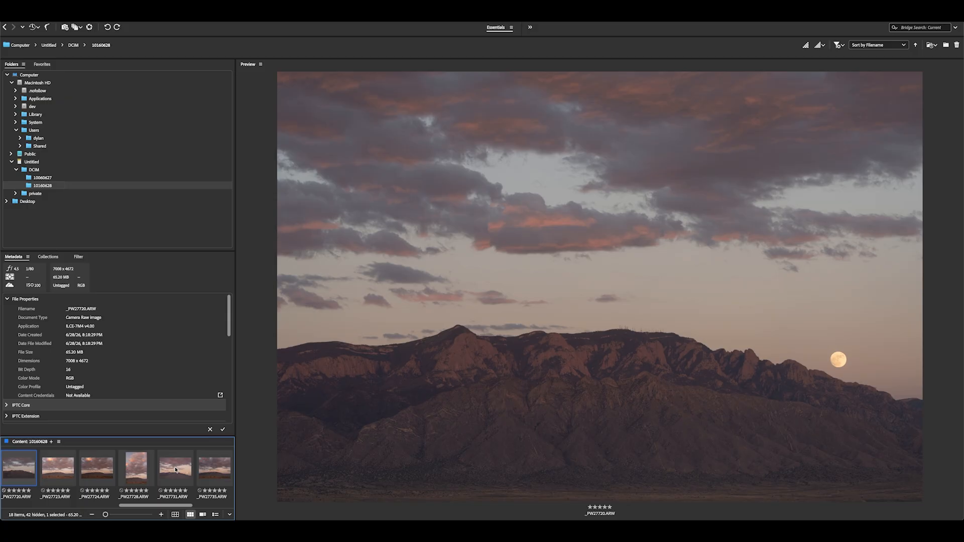
pyautogui.press('Left')
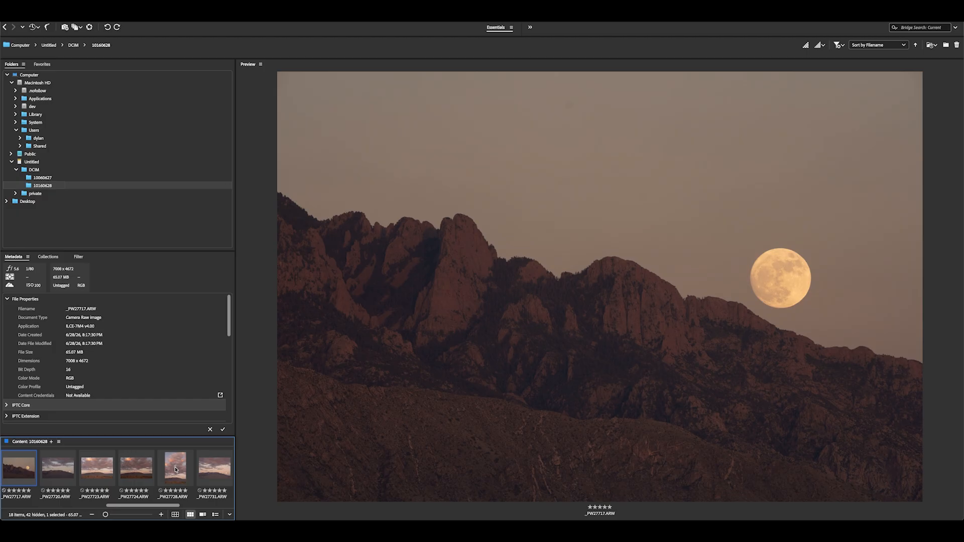
pyautogui.press('Left')
pyautogui.press('Right')
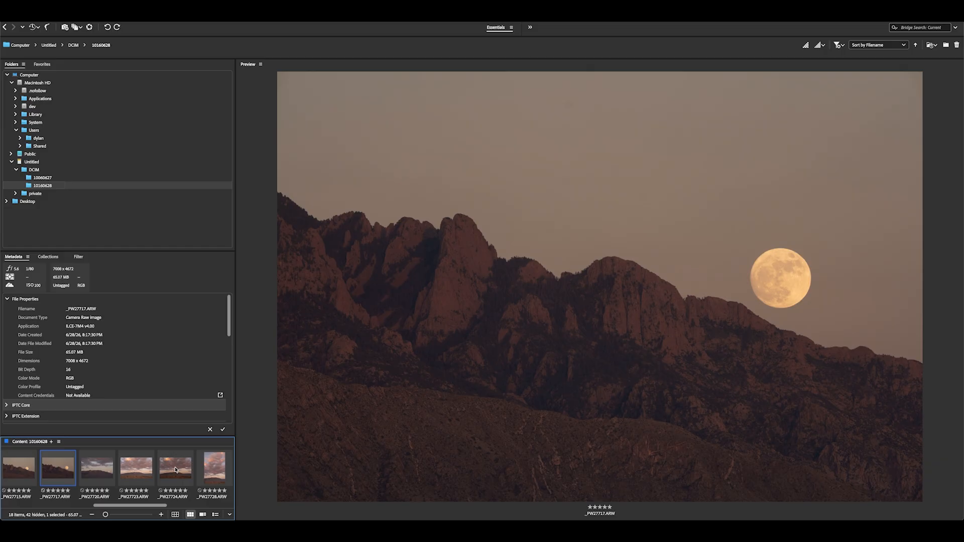
pyautogui.press('super+8')
# Step: Examine the close-up moonrise sequence from _PW27709.ARW through _PW27715.ARW for differences in the moon's position
pyautogui.press('Home')
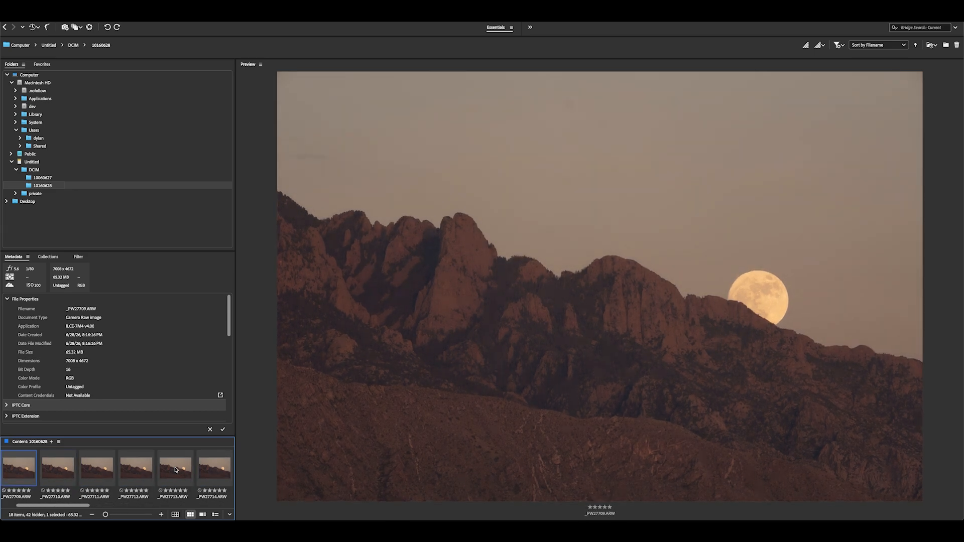
pyautogui.press('Left')
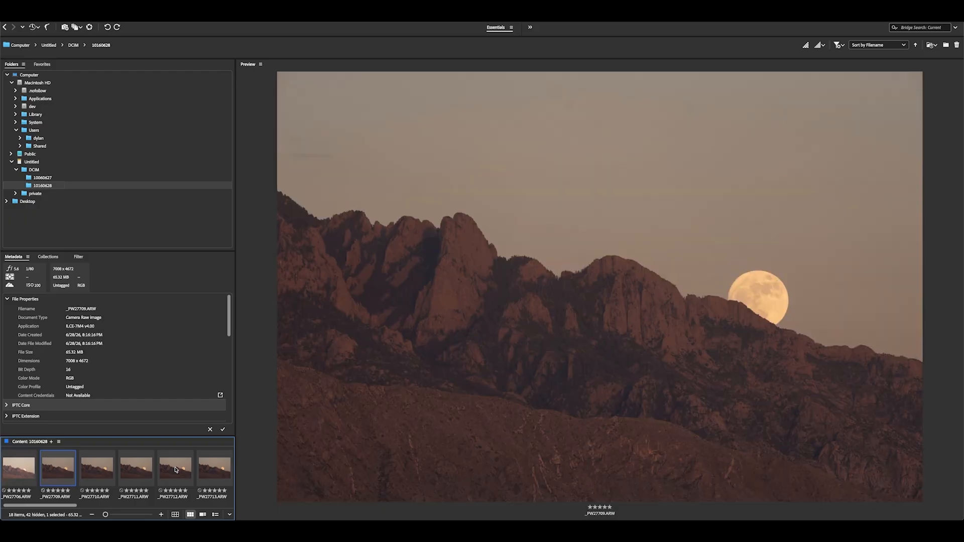
pyautogui.press('Right')
pyautogui.press('Right')
pyautogui.press('Right')
pyautogui.press('Right')
pyautogui.press('Right')
pyautogui.press('Right')
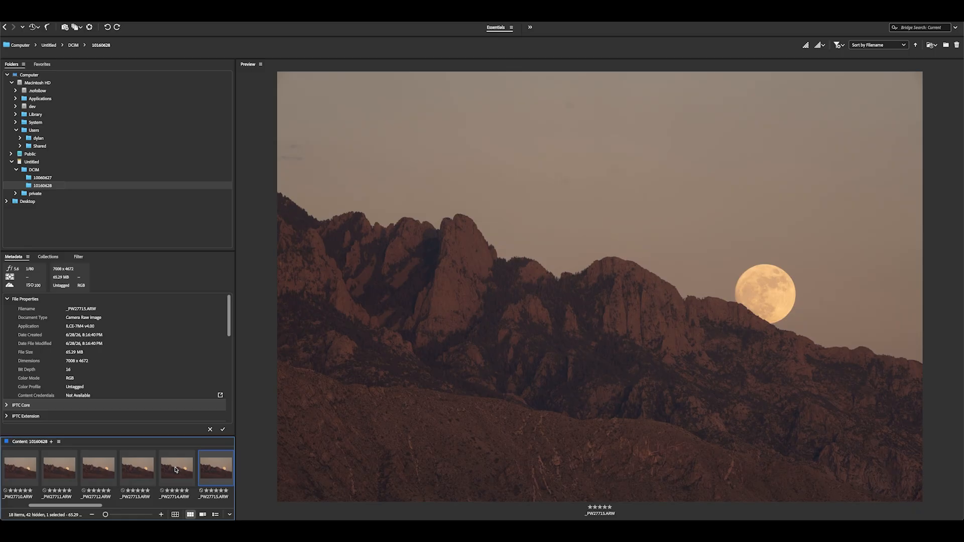
# Step: Return to the start of the moonrise sequence and give _PW27709.ARW a green label
pyautogui.press('Left')
pyautogui.press('Left')
pyautogui.press('Left')
pyautogui.press('Left')
pyautogui.press('Left')
pyautogui.press('Left')
pyautogui.press('Left')
pyautogui.press('Right')
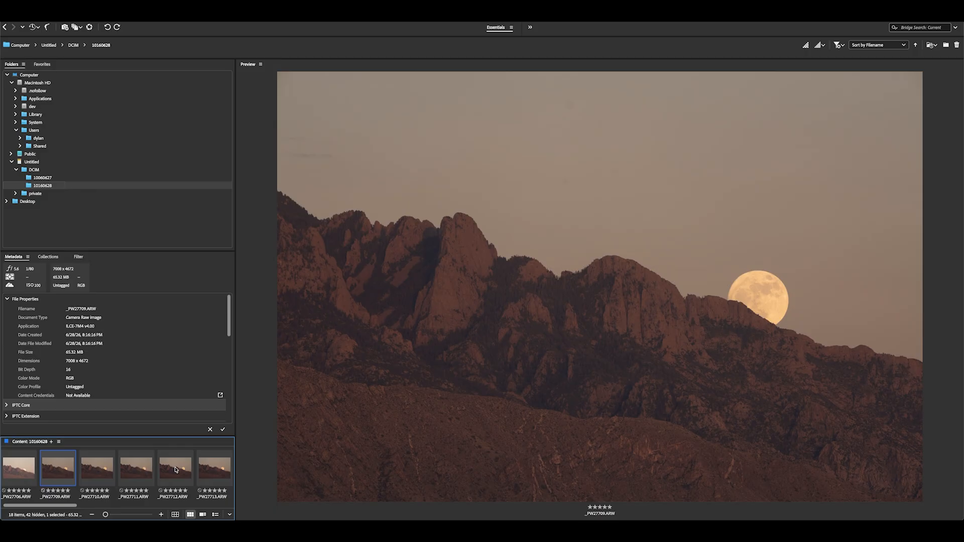
pyautogui.press('super+8')
# Step: Compare the moonrise frames between _PW27709.ARW and _PW27715.ARW against the green-labelled picks
pyautogui.press('Right')
pyautogui.press('Right')
pyautogui.press('Right')
pyautogui.press('Right')
pyautogui.press('Right')
pyautogui.press('Right')
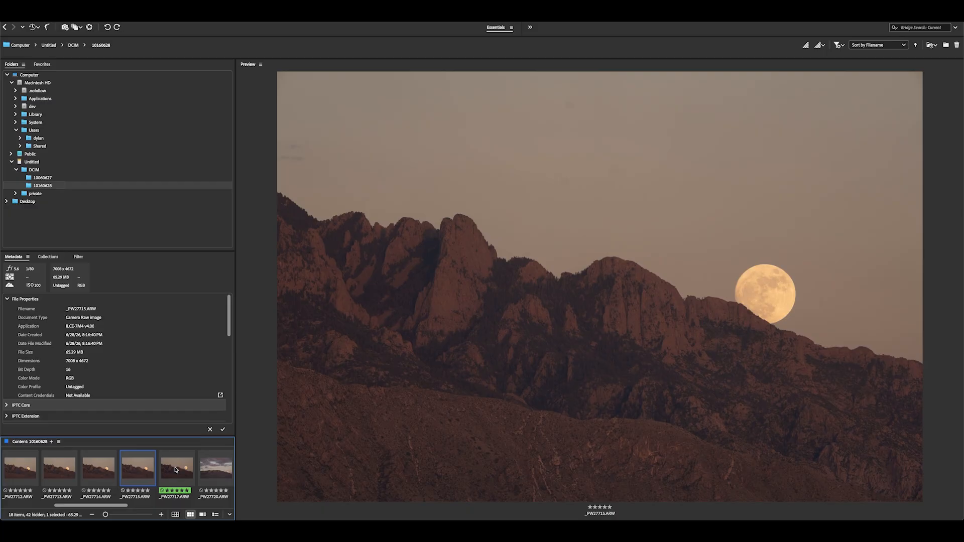
pyautogui.press('Left')
pyautogui.press('Left')
pyautogui.press('Left')
pyautogui.press('Left')
pyautogui.press('Left')
pyautogui.press('Left')
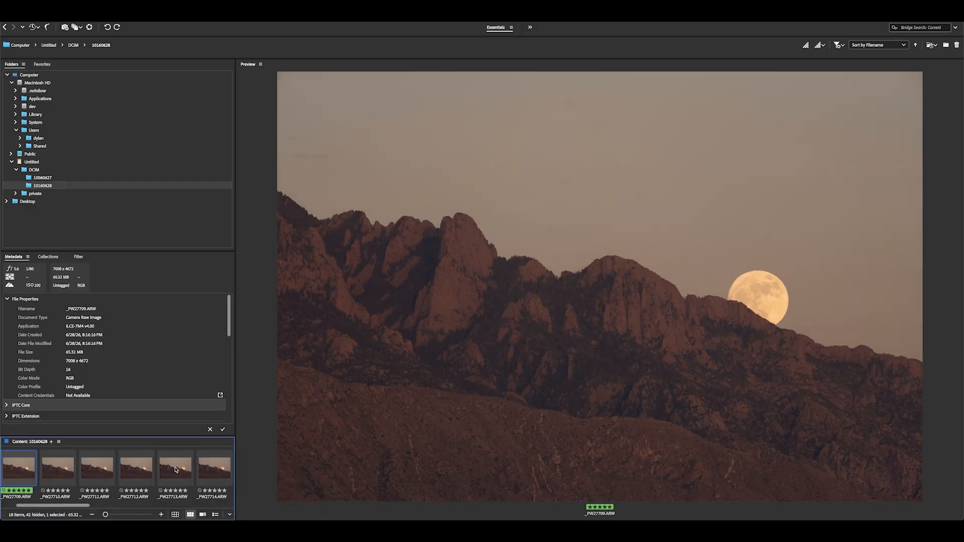
# Step: Step forward through the moonrise frames to _PW27714.ARW and give it a green label
pyautogui.press('Right')
pyautogui.press('Right')
pyautogui.press('Right')
pyautogui.press('Right')
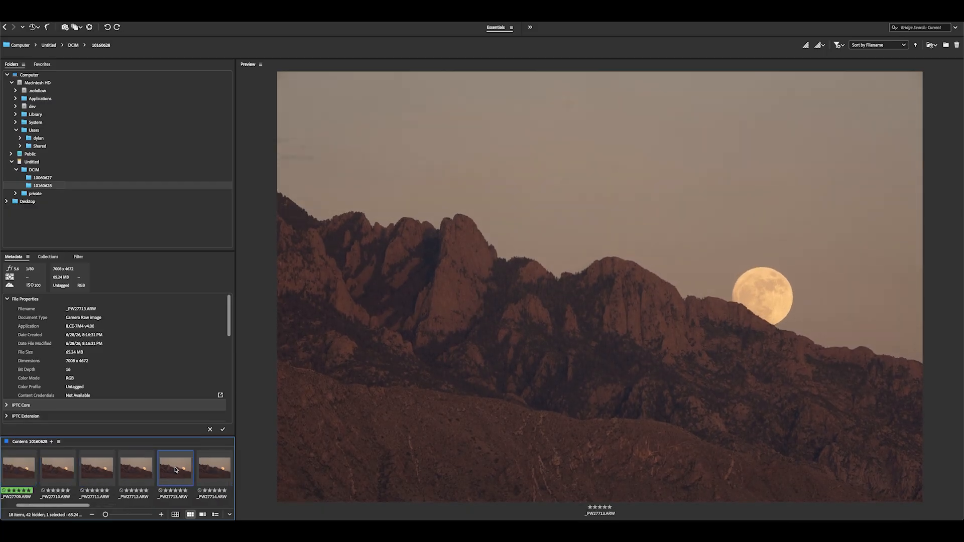
pyautogui.press('Right')
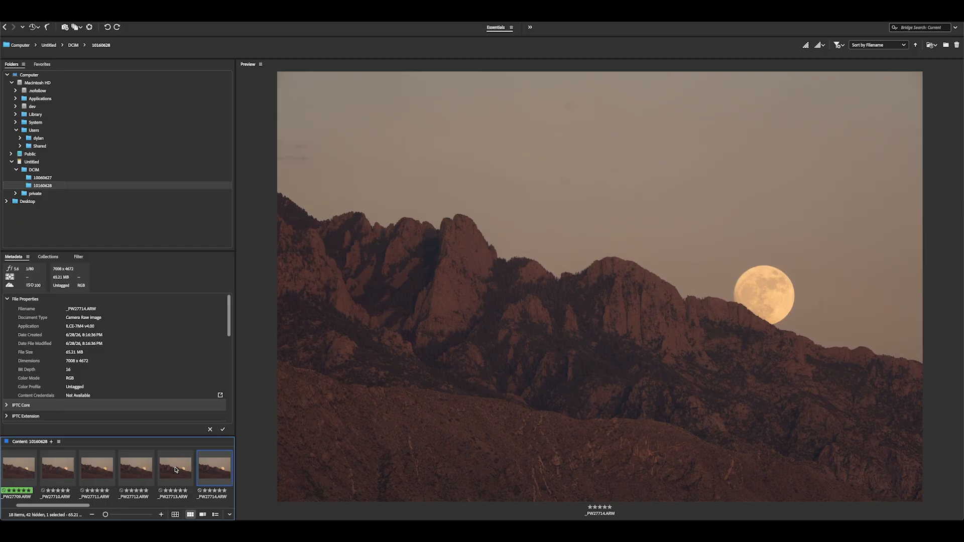
pyautogui.press('super+5')
# Step: Review the shots from _PW27720.ARW back through the moonrise sequence to _PW27706.ARW
pyautogui.press('Right')
pyautogui.press('Right')
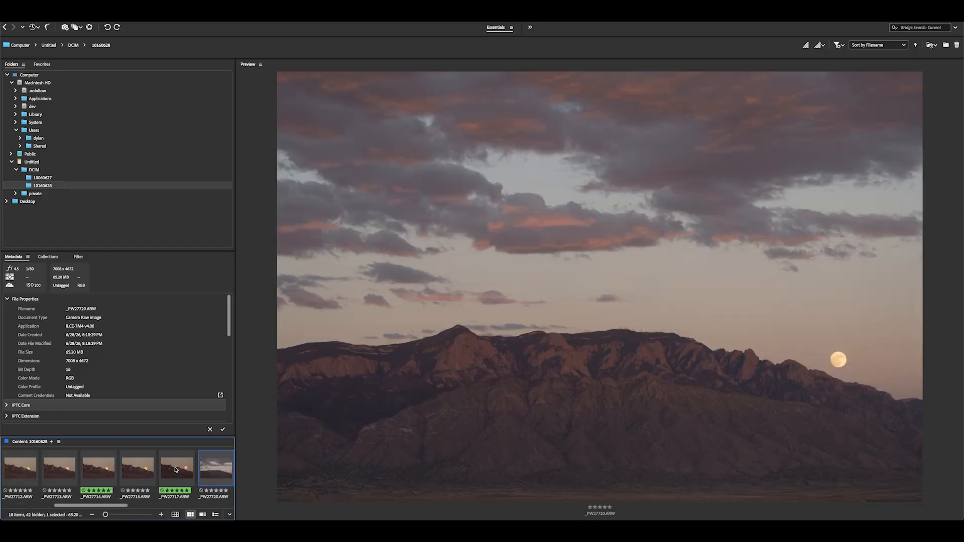
pyautogui.press('Left')
pyautogui.press('Left')
pyautogui.press('Left')
pyautogui.press('Left')
pyautogui.press('Left')
pyautogui.press('Left')
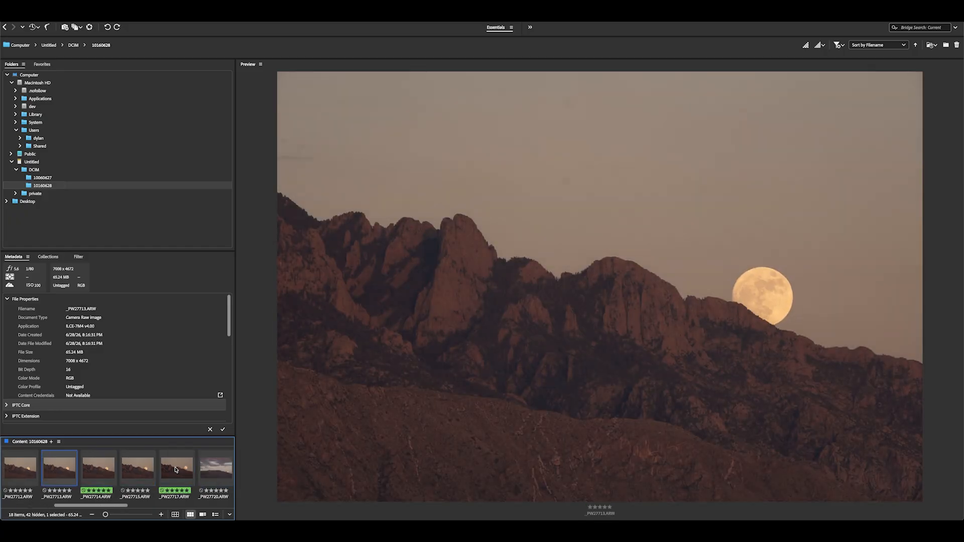
pyautogui.press('Left')
pyautogui.press('Left')
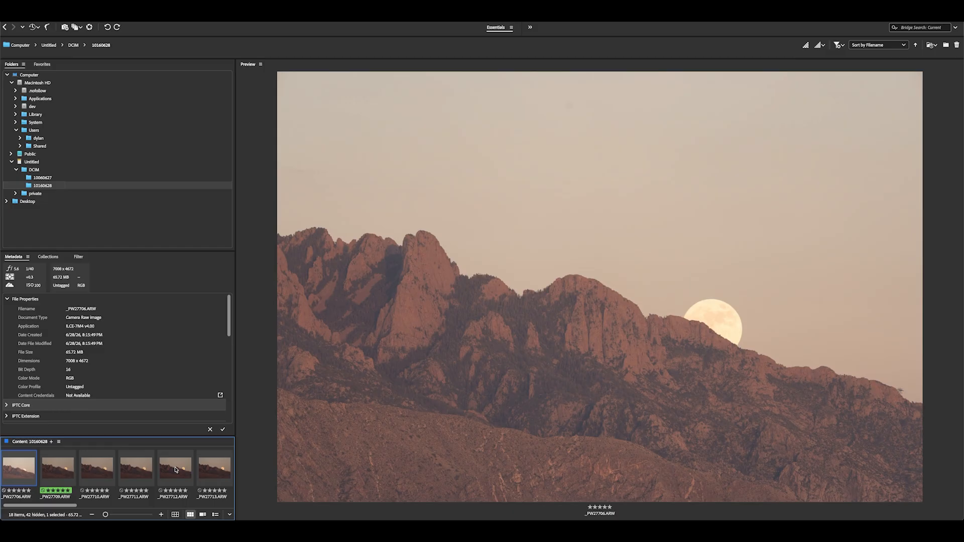
# Step: Compare _PW27706.ARW with the neighbouring moonrise frames and reject it
pyautogui.press('Right')
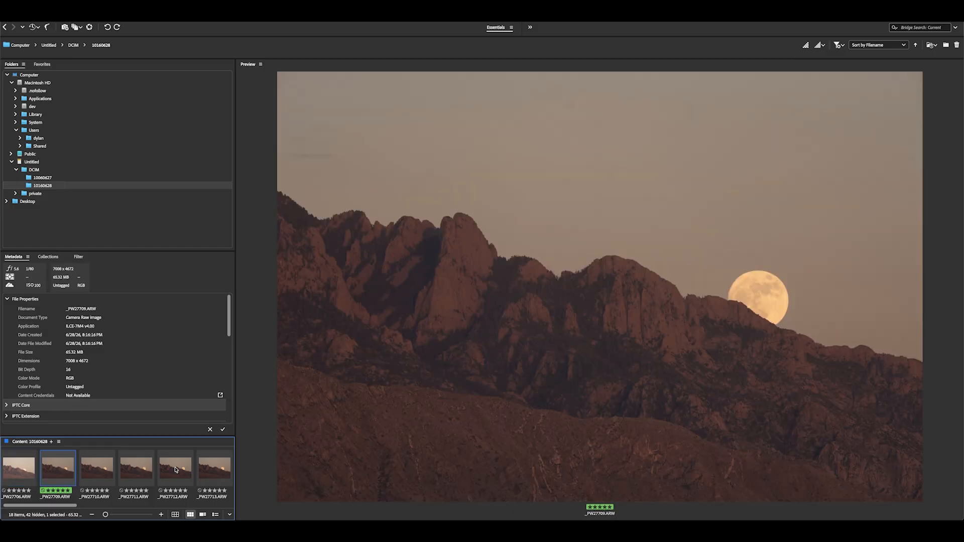
pyautogui.press('Right')
pyautogui.press('Left')
pyautogui.press('Left')
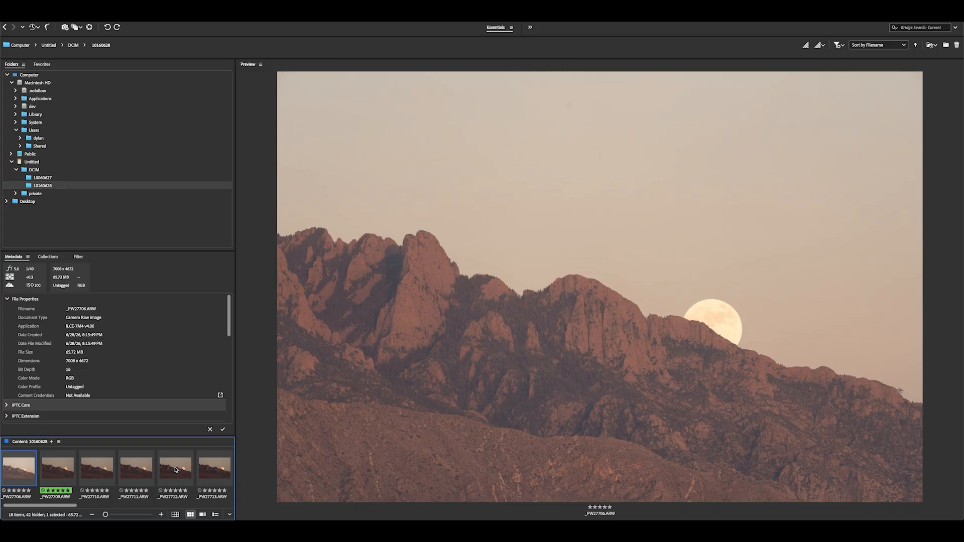
pyautogui.hotkey('alt', 'Delete')
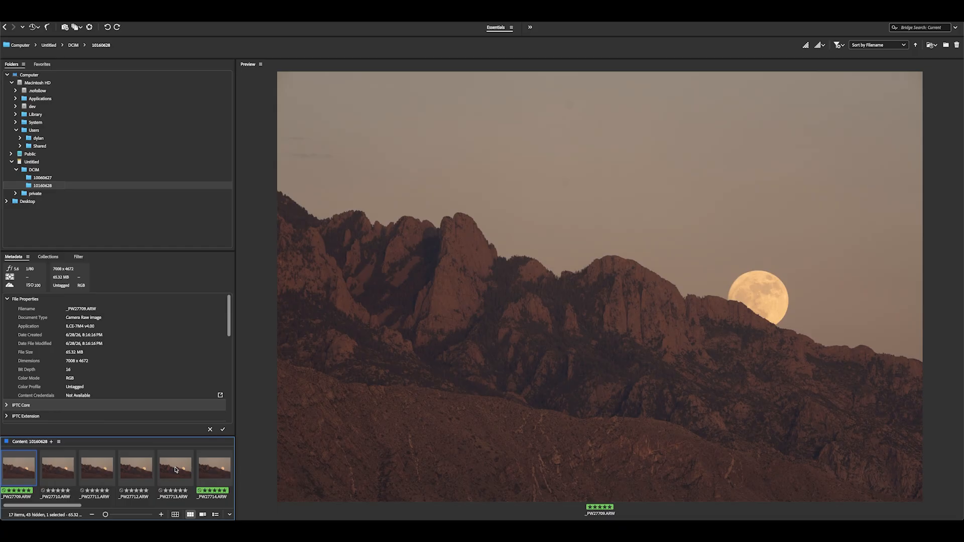
# Step: Reject the unlabelled moonrise close-ups from _PW27710.ARW to _PW27715.ARW, keeping the green-labelled _PW27714.ARW
pyautogui.press('Right')
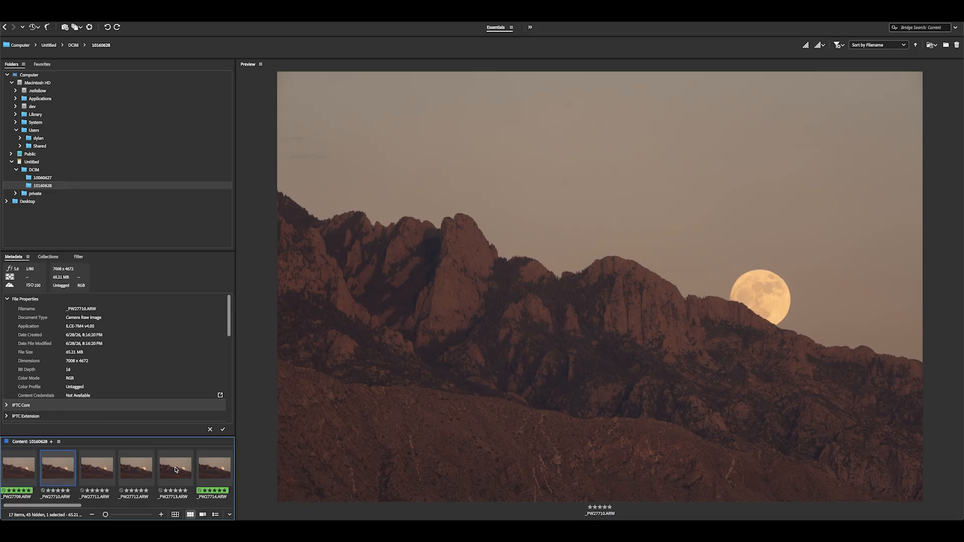
pyautogui.hotkey('alt', 'Delete')
pyautogui.hotkey('alt', 'Delete')
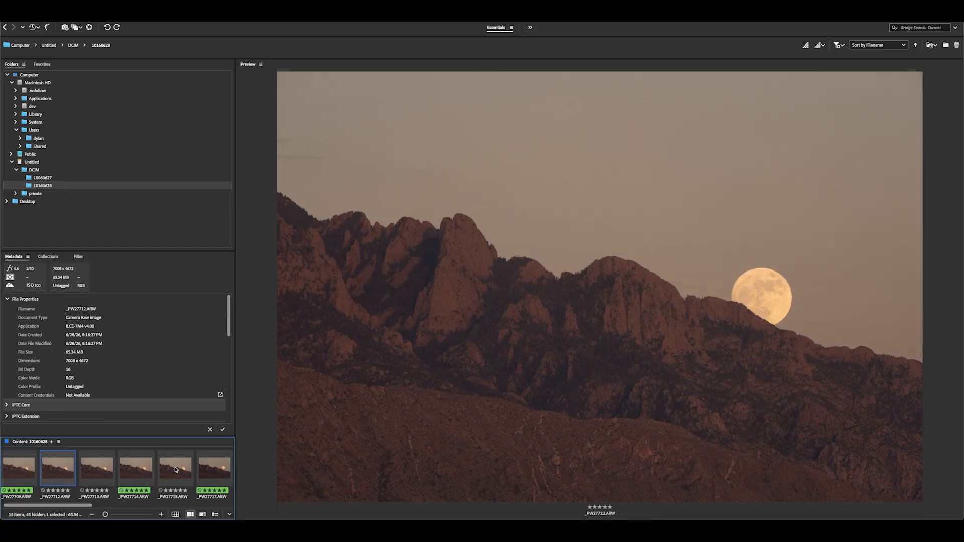
pyautogui.hotkey('alt', 'Delete')
pyautogui.hotkey('alt', 'Delete')
pyautogui.press('Right')
pyautogui.hotkey('alt', 'Delete')
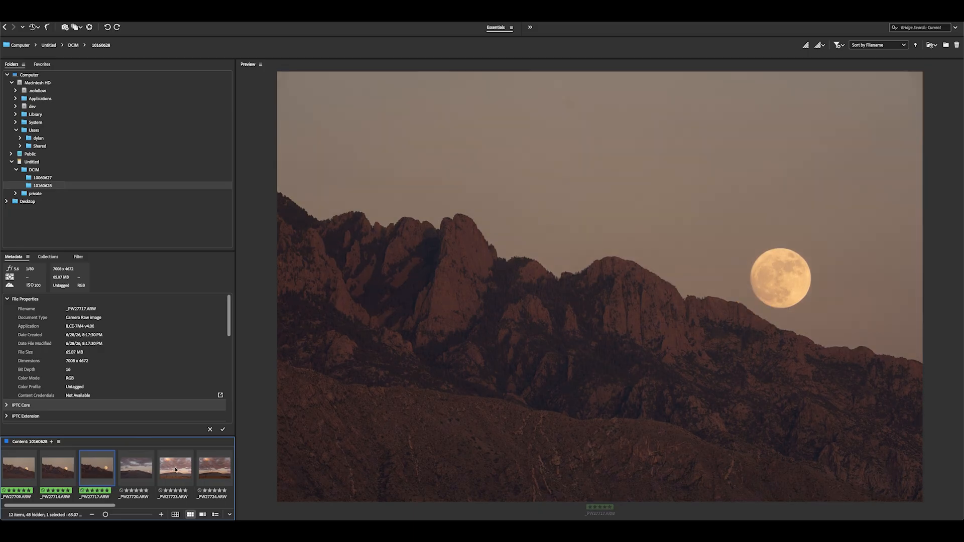
# Step: Compare the three green-labelled moonrise frames _PW27709.ARW, _PW27714.ARW and _PW27717.ARW with one another
pyautogui.press('Left')
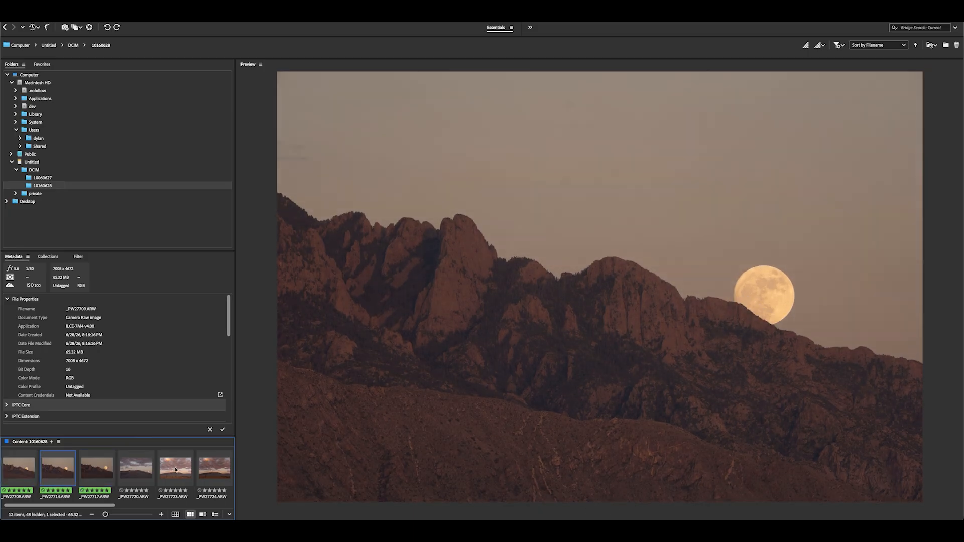
pyautogui.press('Right')
pyautogui.press('Left')
pyautogui.press('Right')
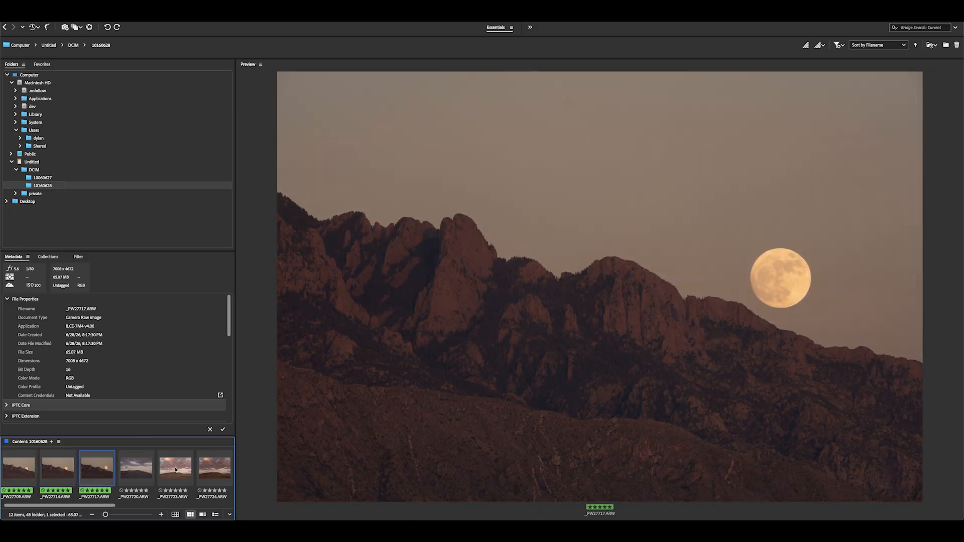
pyautogui.press('Left')
pyautogui.press('Left')
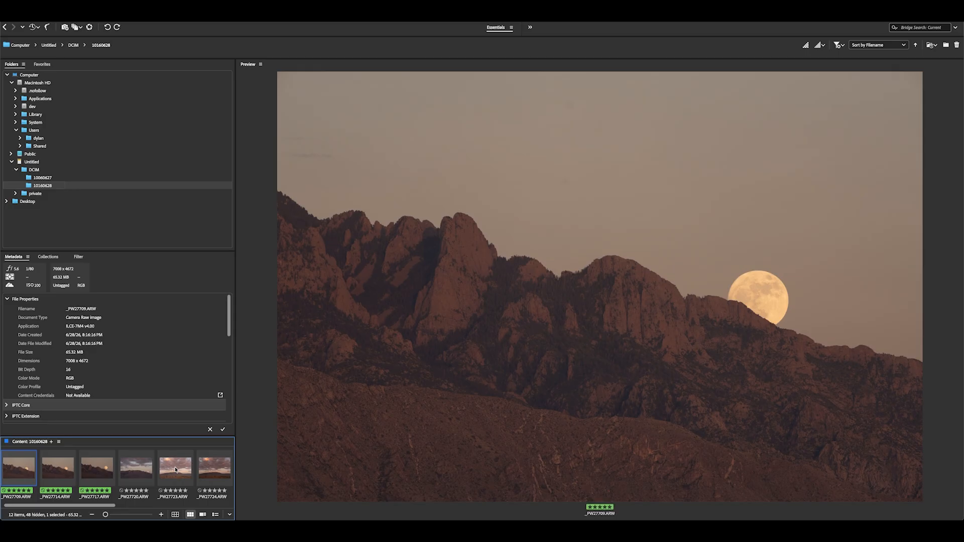
pyautogui.press('Right')
pyautogui.press('Right')
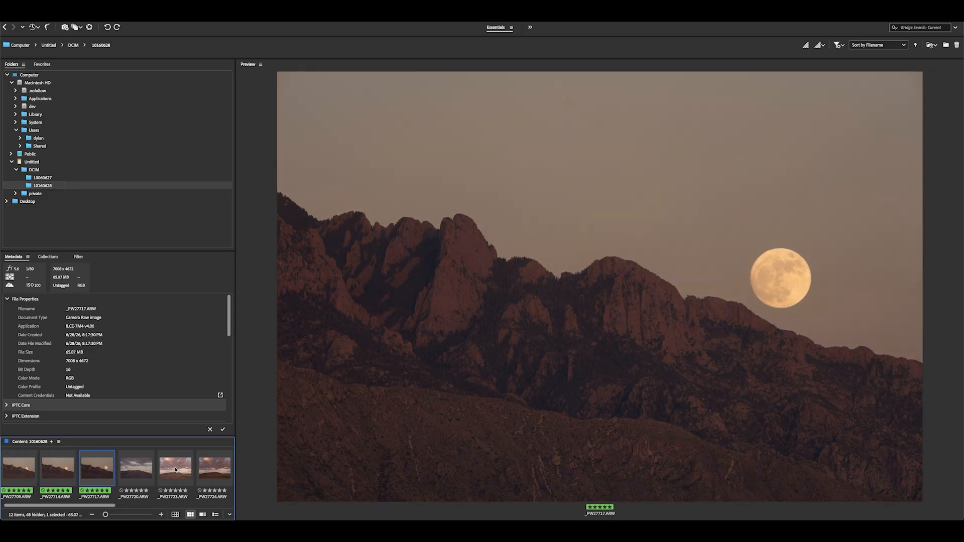
# Step: Review the remaining wide sunset shots through _PW27741.ARW and go back to the first photo, _PW27709.ARW
pyautogui.press('Right')
pyautogui.press('Right')
pyautogui.press('Right')
pyautogui.press('Right')
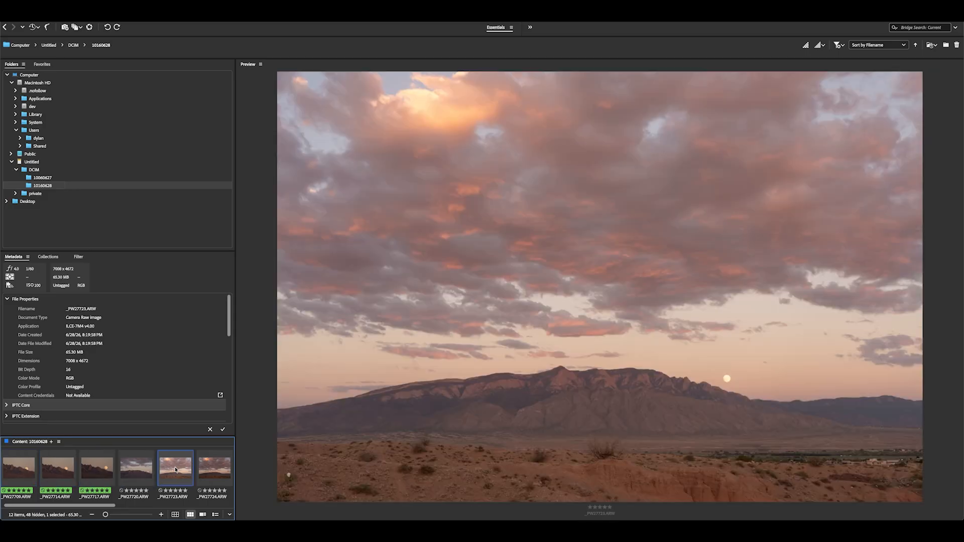
pyautogui.press('Right')
pyautogui.press('Right')
pyautogui.press('Right')
pyautogui.press('Right')
pyautogui.press('Right')
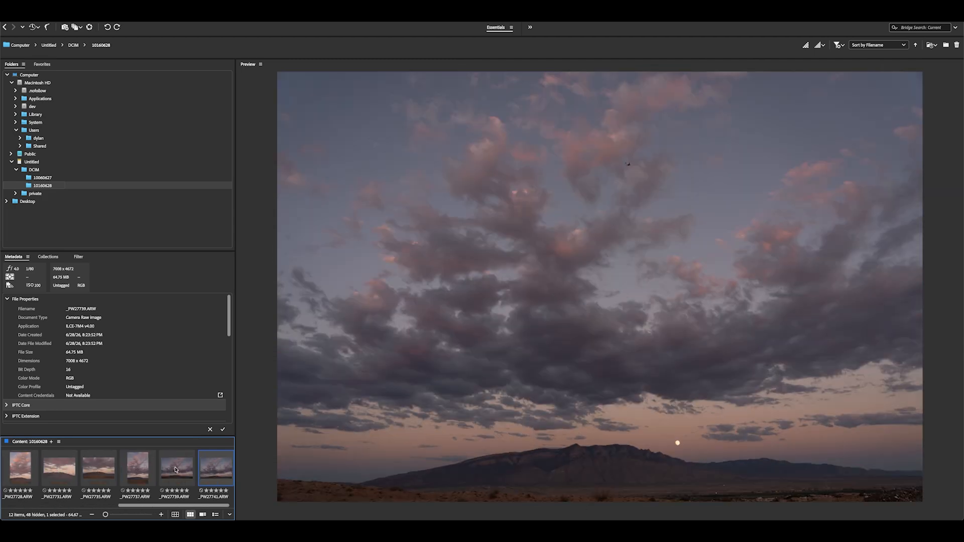
pyautogui.press('Left')
pyautogui.press('Left')
pyautogui.press('Left')
pyautogui.press('Left')
pyautogui.press('Left')
pyautogui.press('Left')
pyautogui.press('Left')
pyautogui.press('Left')
pyautogui.press('Left')
pyautogui.press('Left')
pyautogui.press('Left')
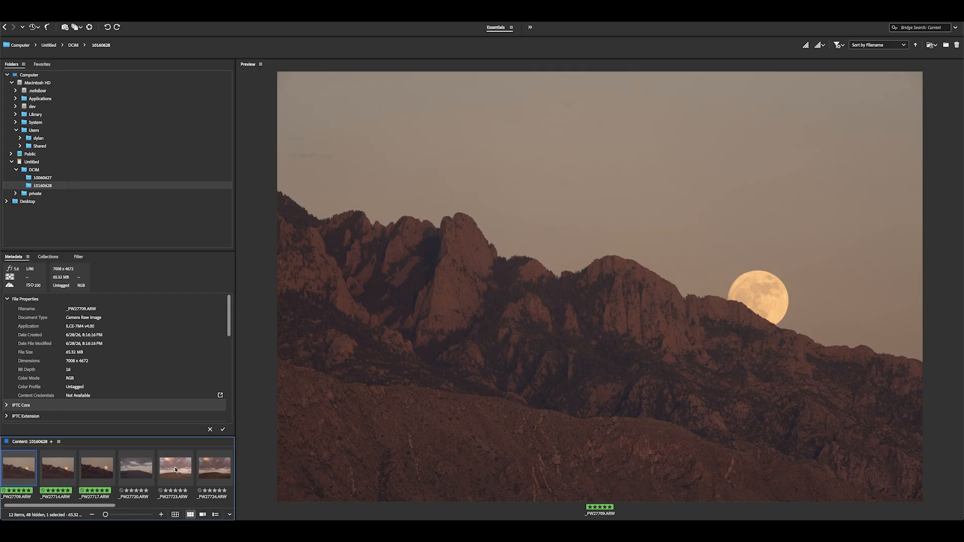
# Step: Select all remaining photos and begin moving them, browsing to Public > 01 - Landscapes > RAW Landscape Photos > 2026 on the NAS
pyautogui.press('super+a')
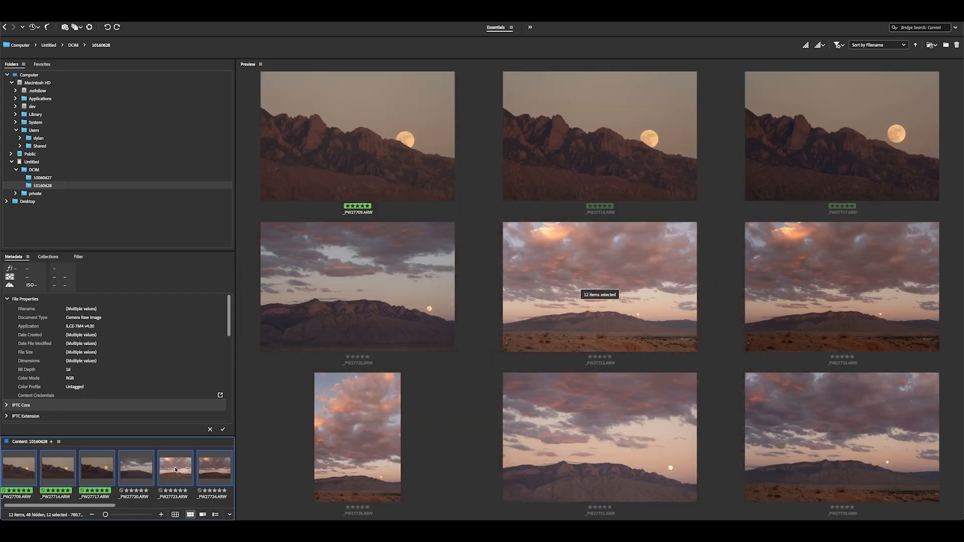
pyautogui.rightClick(175, 469)
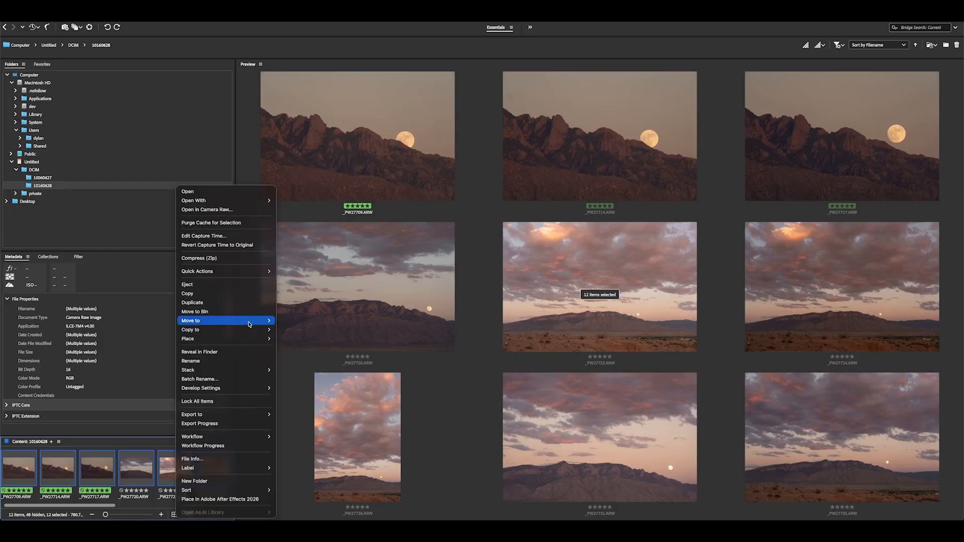
pyautogui.moveTo(251, 320)
pyautogui.click(287, 474)
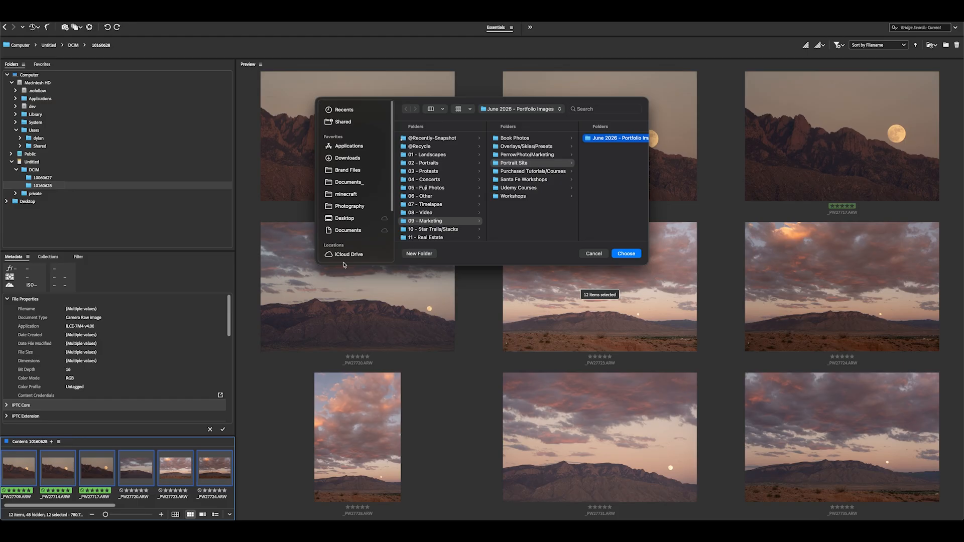
pyautogui.scroll(-5, 363, 211)
pyautogui.click(351, 227)
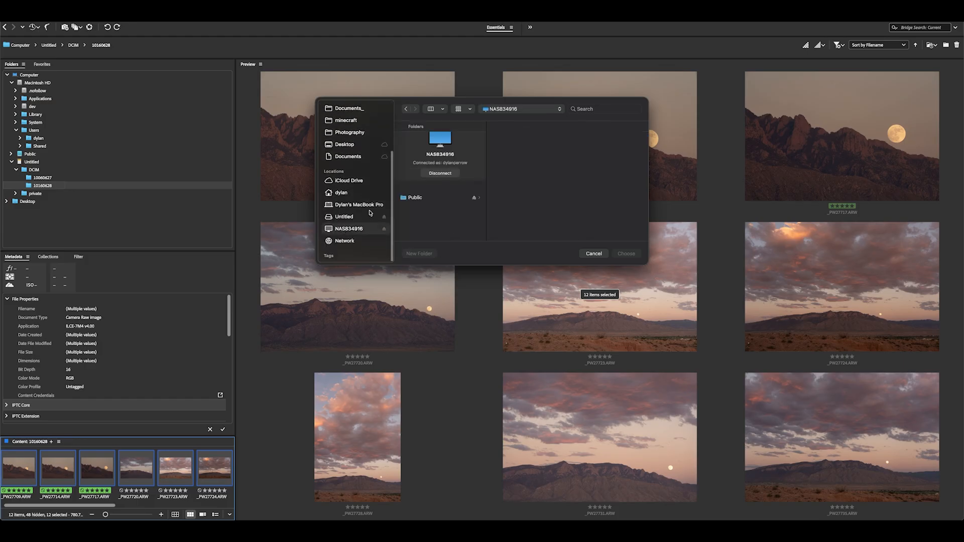
pyautogui.click(440, 199)
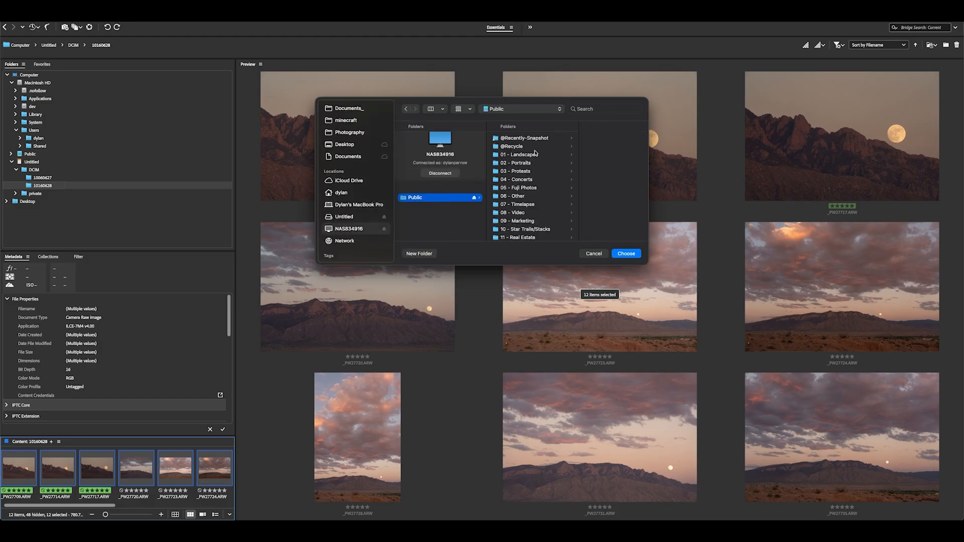
pyautogui.click(535, 154)
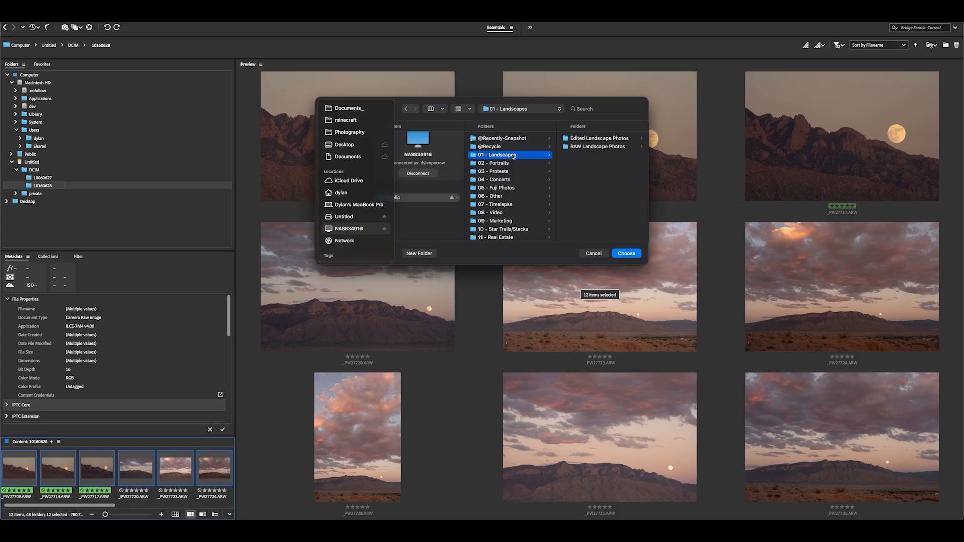
pyautogui.click(588, 148)
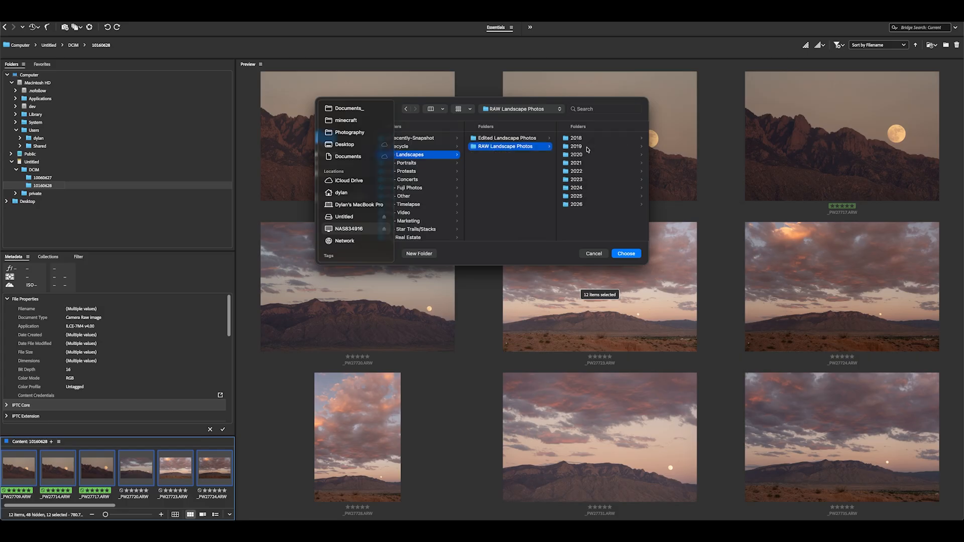
pyautogui.click(576, 205)
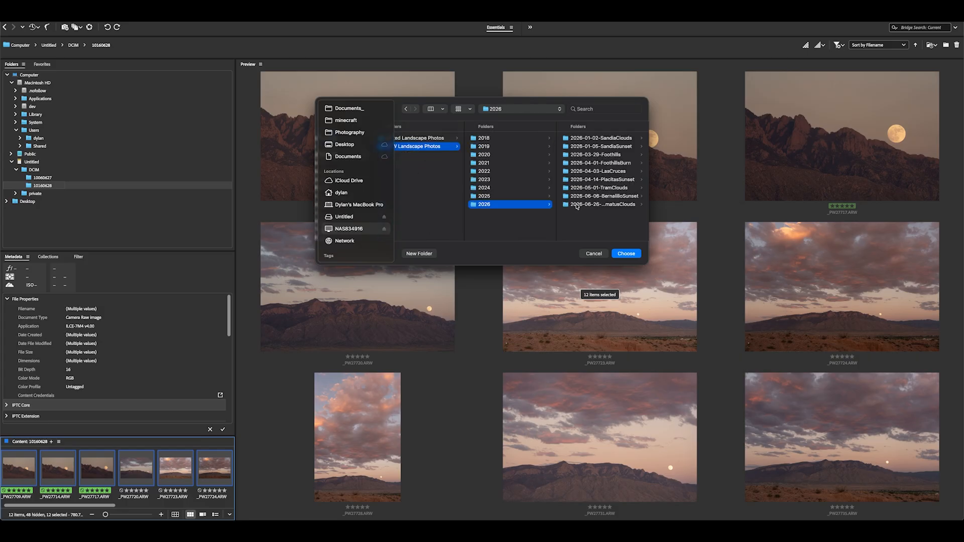
# Step: Create a folder named 2026-06-28-FullMoonRise inside 2026 and move the selected photos into it
pyautogui.click(419, 253)
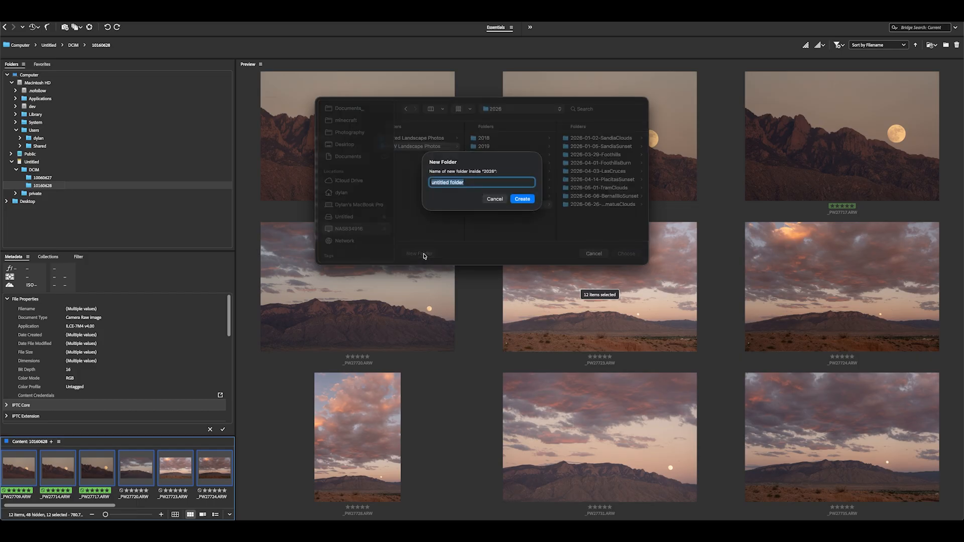
pyautogui.write('2026-06-28-FullMoonRisew')
pyautogui.press('Return')
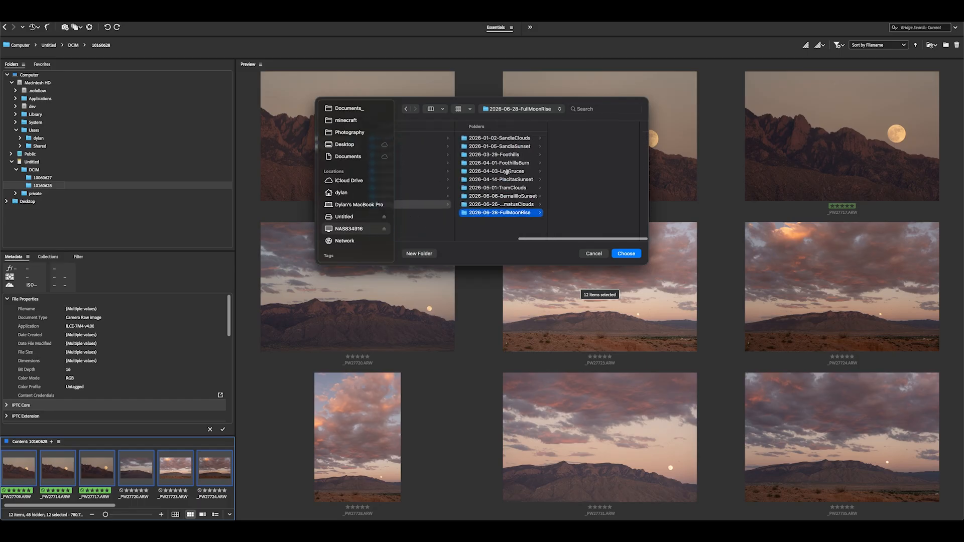
pyautogui.click(623, 254)
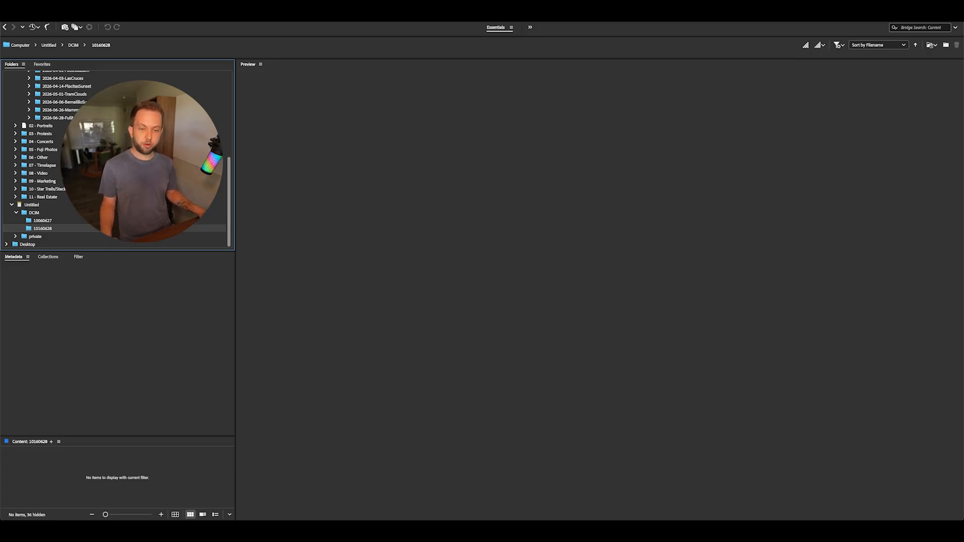
# Step: Eject the Untitled memory card
pyautogui.click(31, 205)
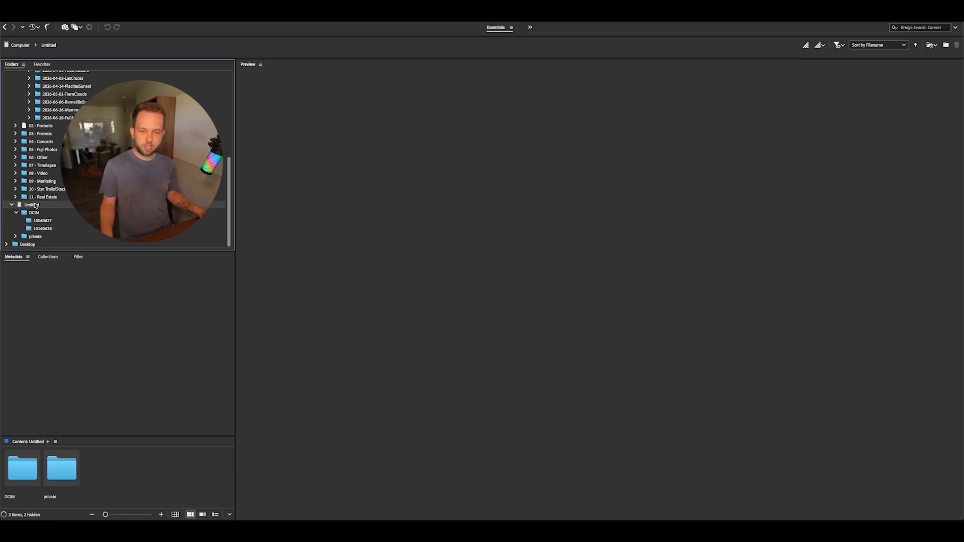
pyautogui.rightClick(35, 206)
pyautogui.click(82, 237)
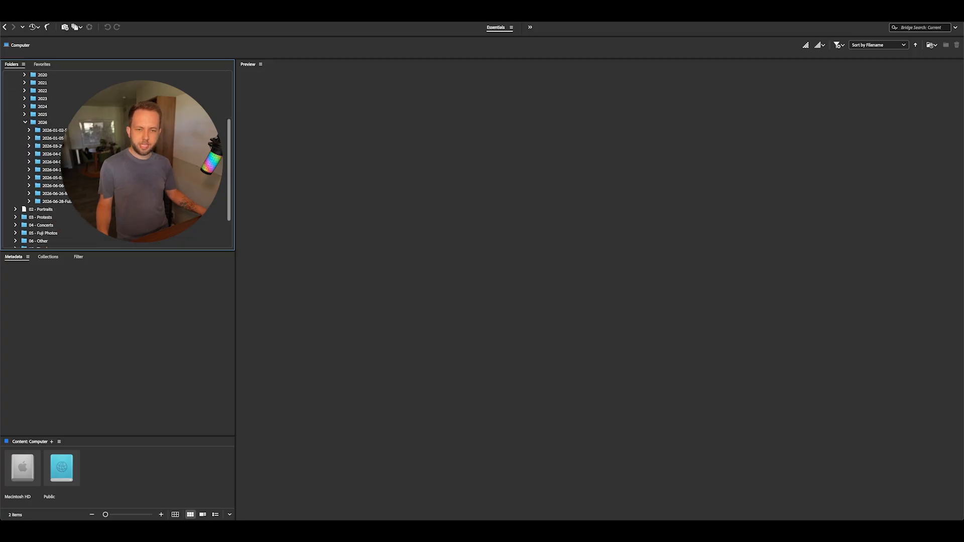
# Step: Open the 2026-06-28-FullMoonRise folder and clear the labels and star ratings from all its photos
pyautogui.click(61, 202)
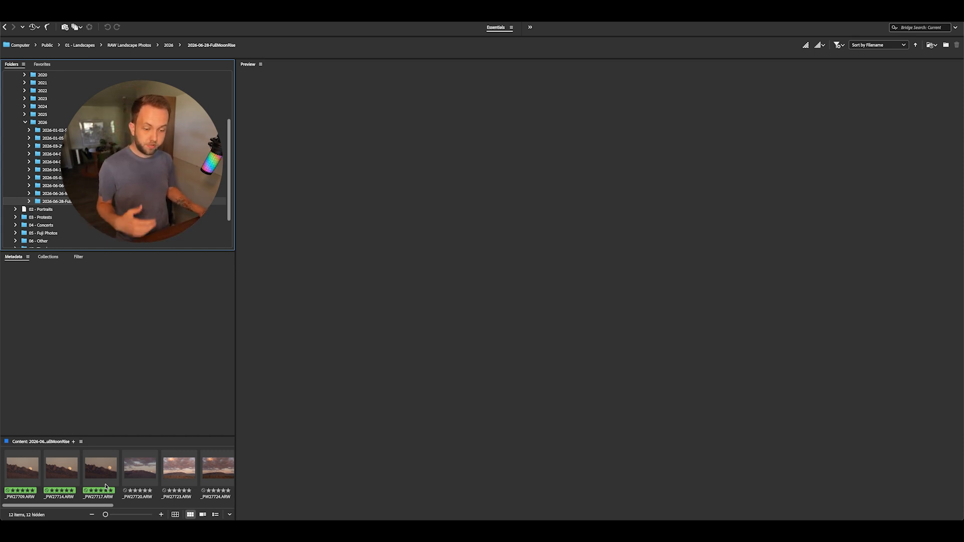
pyautogui.click(106, 470)
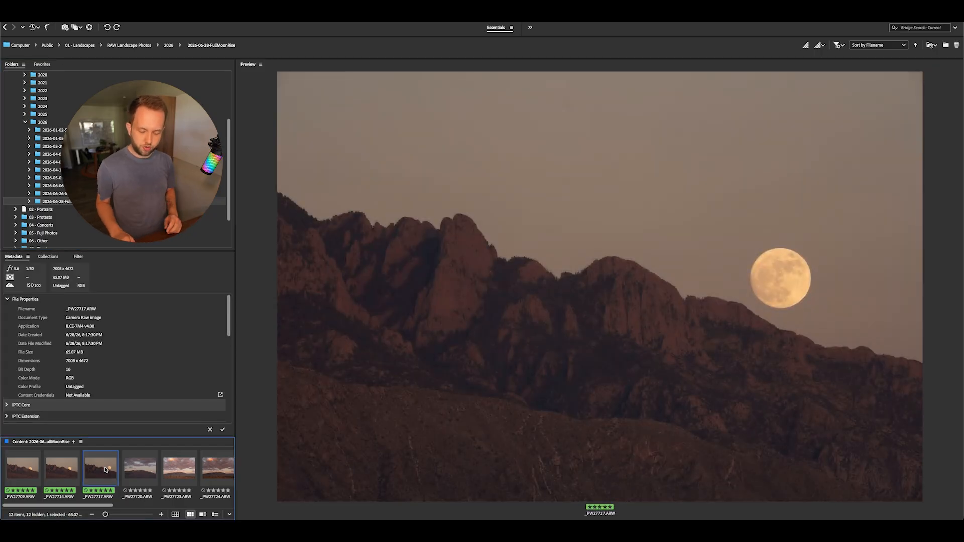
pyautogui.hotkey('ctrl', 'a')
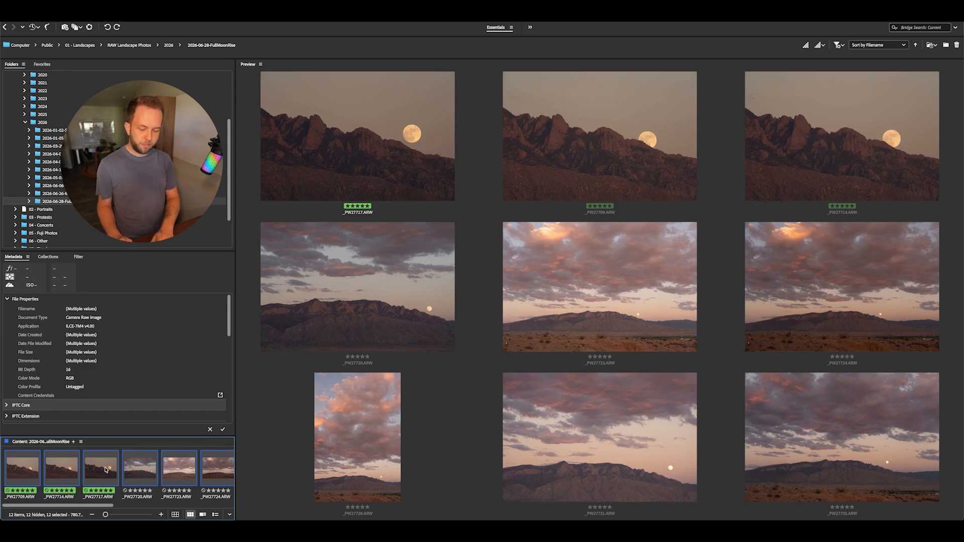
pyautogui.hotkey('ctrl', '0')
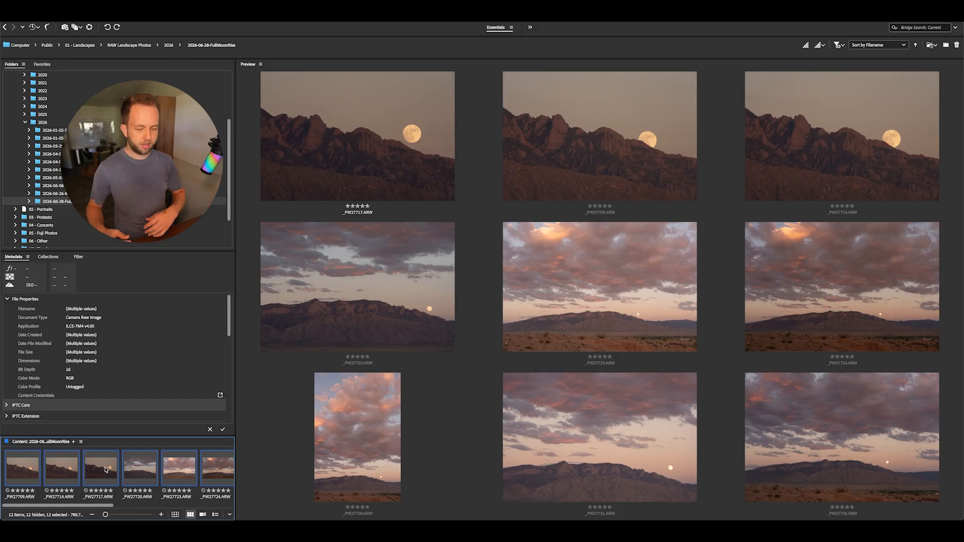
pyautogui.hotkey('ctrl', '0')
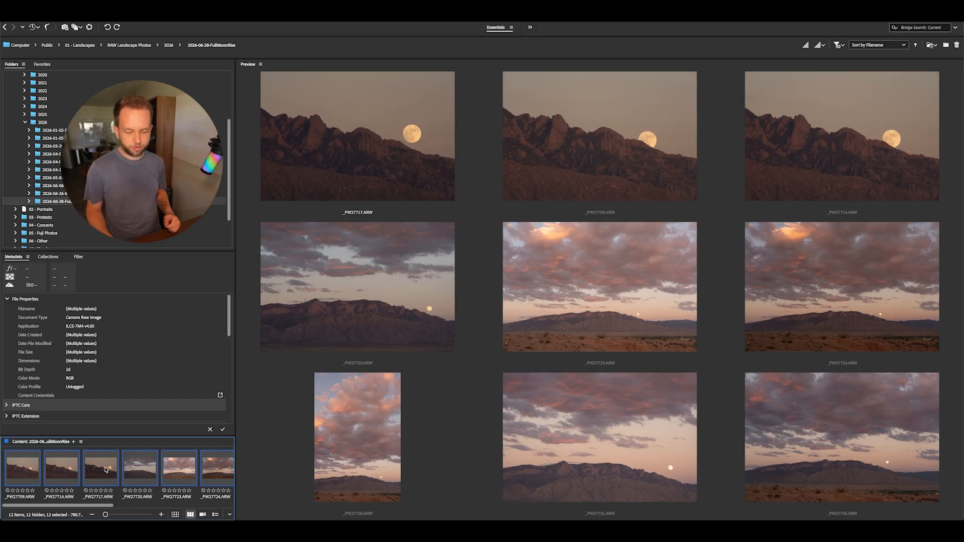
# Step: Select all photos in the 2026-06-28-FullMoonRise folder and open Batch Rename for them
pyautogui.click(128, 472)
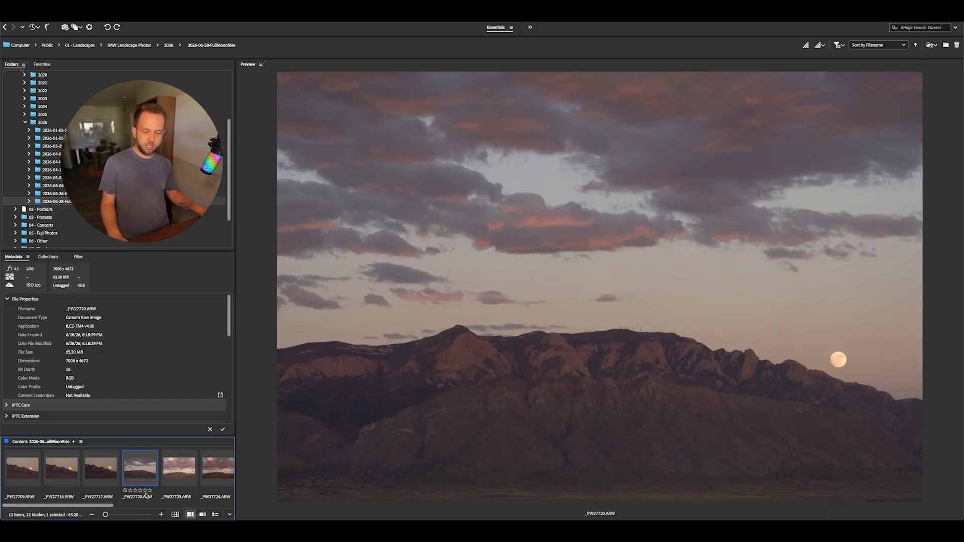
pyautogui.click(114, 478)
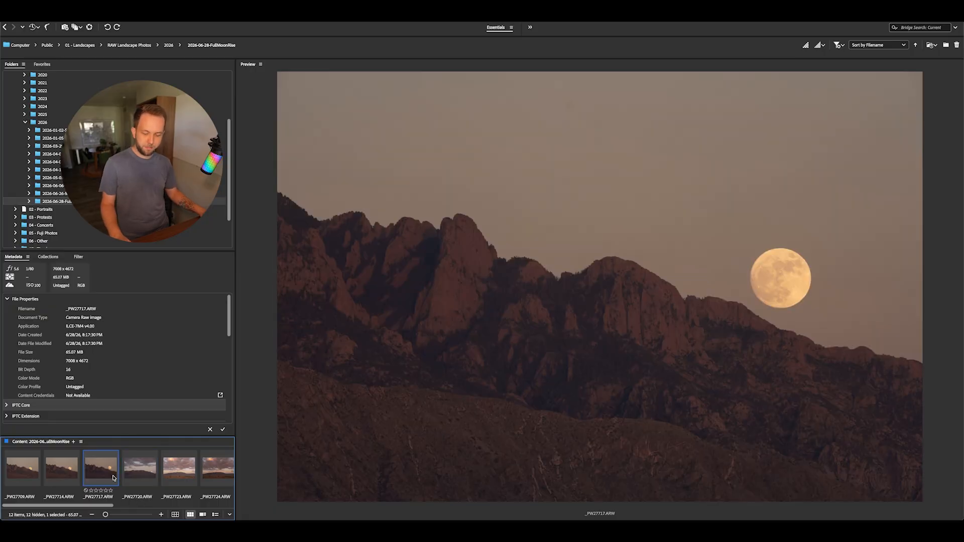
pyautogui.hotkey('ctrl', 'a')
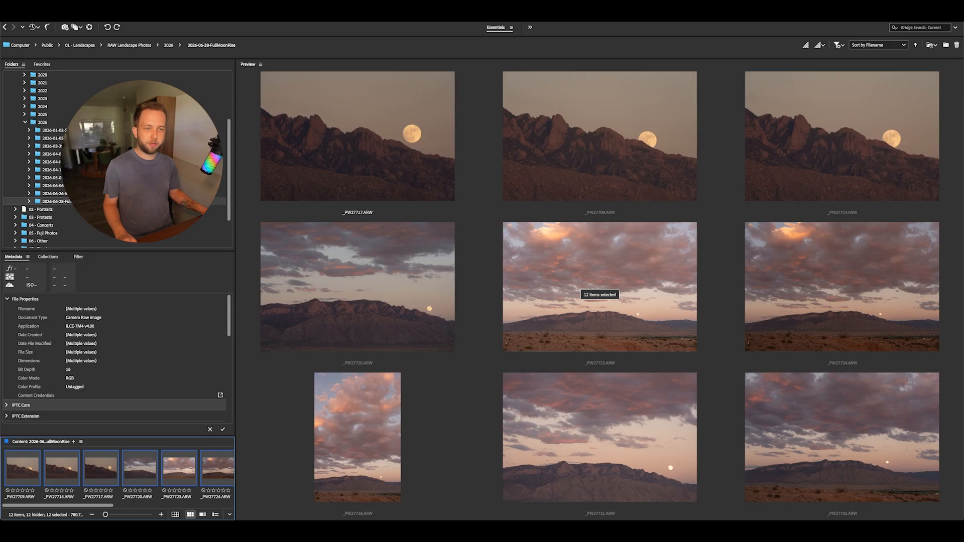
pyautogui.click(172, 9)
pyautogui.click(194, 19)
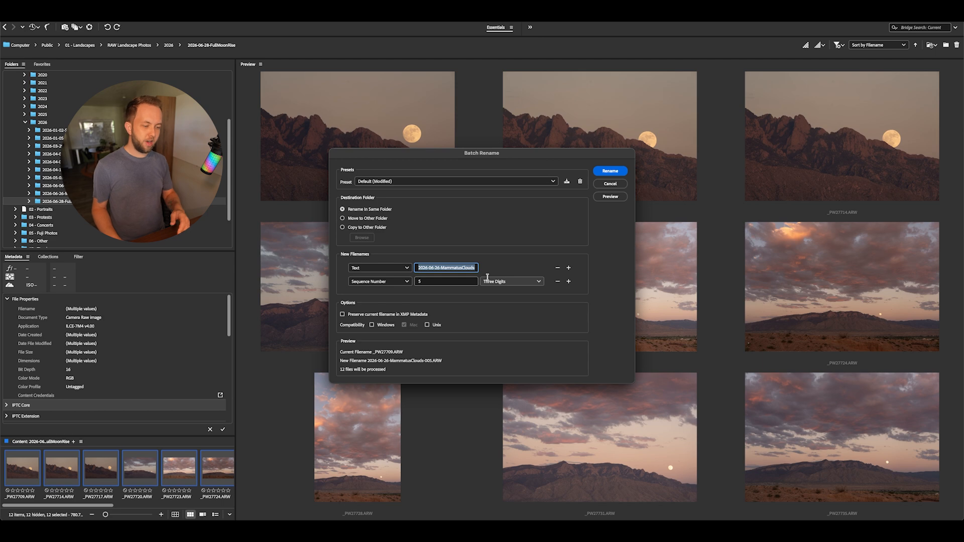
# Step: Set the text part of the new filenames to 2026-06-28-FullMoonRise-
pyautogui.doubleClick(465, 268)
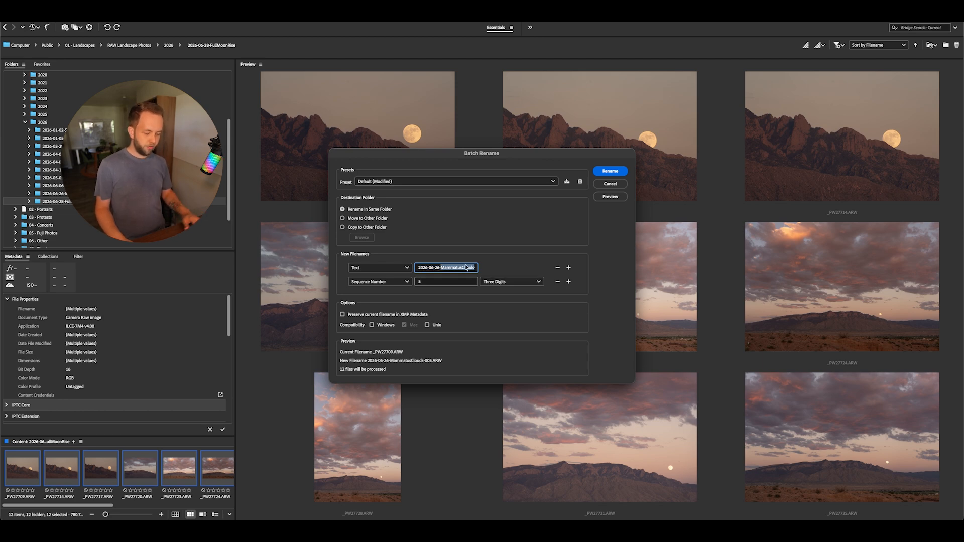
pyautogui.press('BackSpace')
pyautogui.press('BackSpace')
pyautogui.write('8')
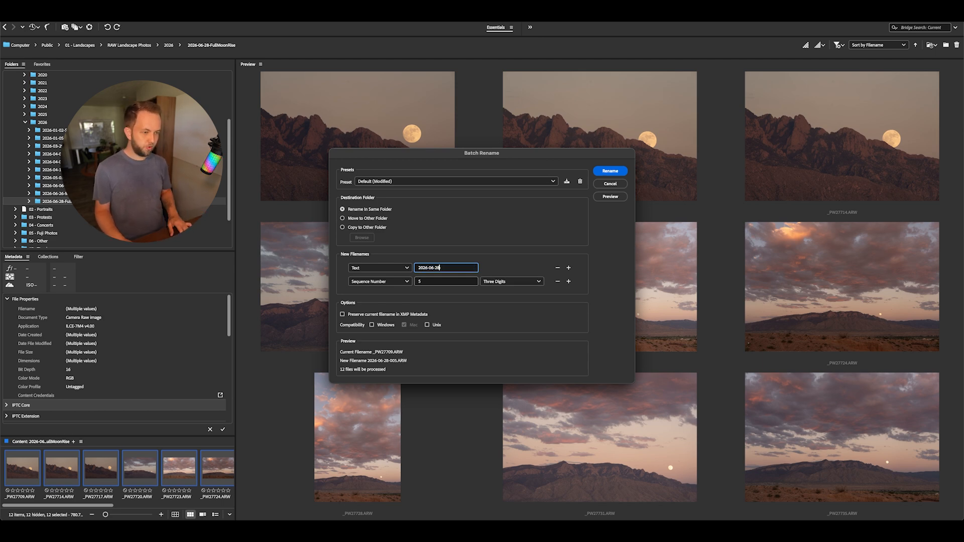
pyautogui.write('-FullMo')
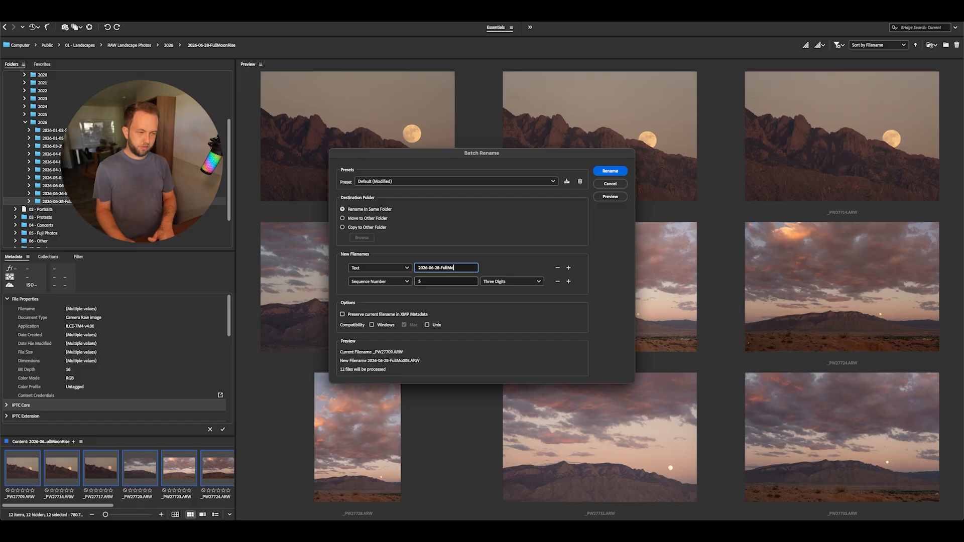
pyautogui.write('onRise')
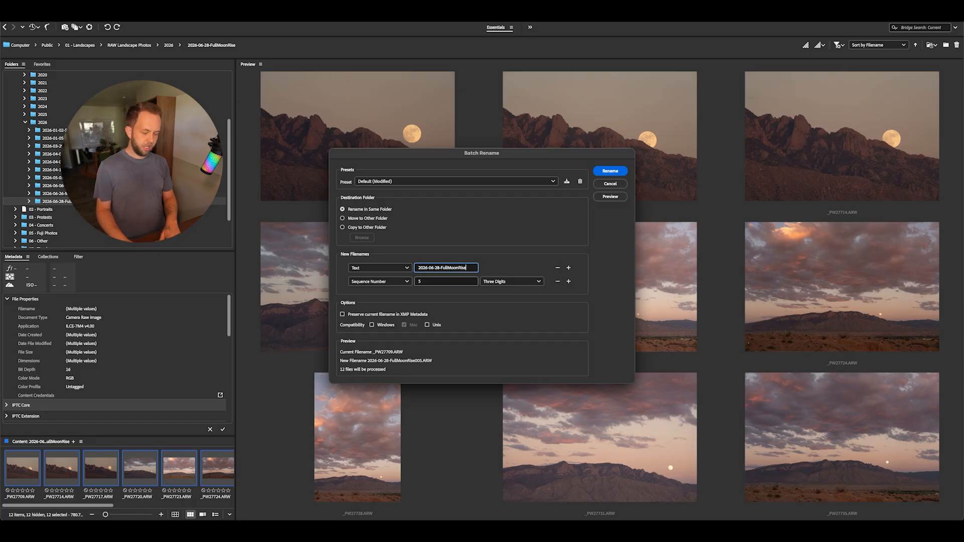
pyautogui.write('-')
# Step: Start the three-digit sequence number at 1 and run the batch rename in the same folder
pyautogui.press('Tab')
pyautogui.write('1')
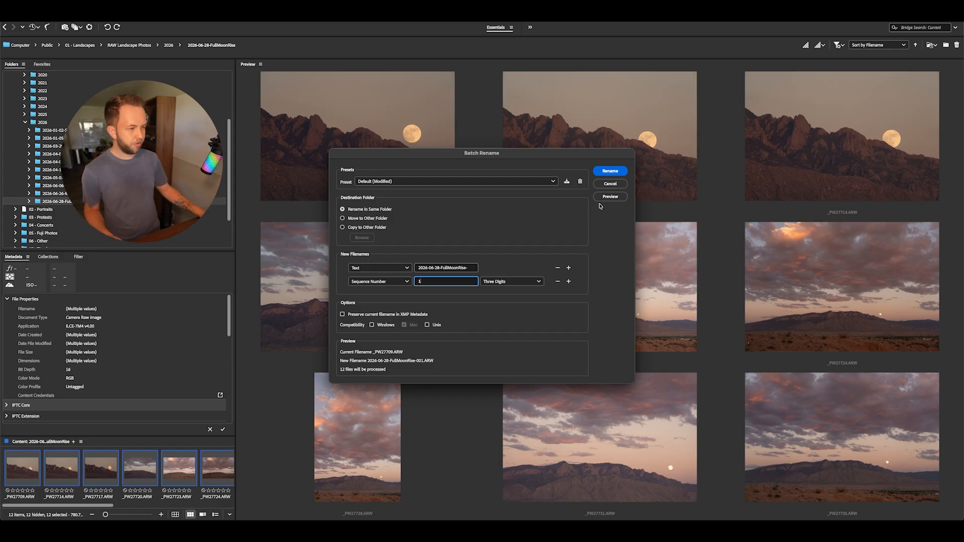
pyautogui.click(610, 171)
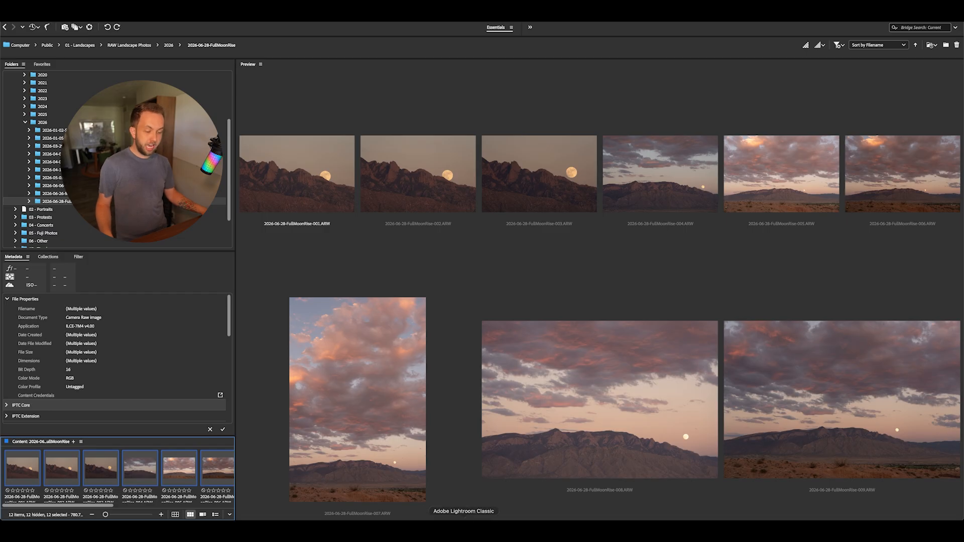
# Step: Switch to Lightroom Classic and add the NAS folder Public > 01 - Landscapes > RAW Landscape Photos > 2026 for import
pyautogui.click(463, 529)
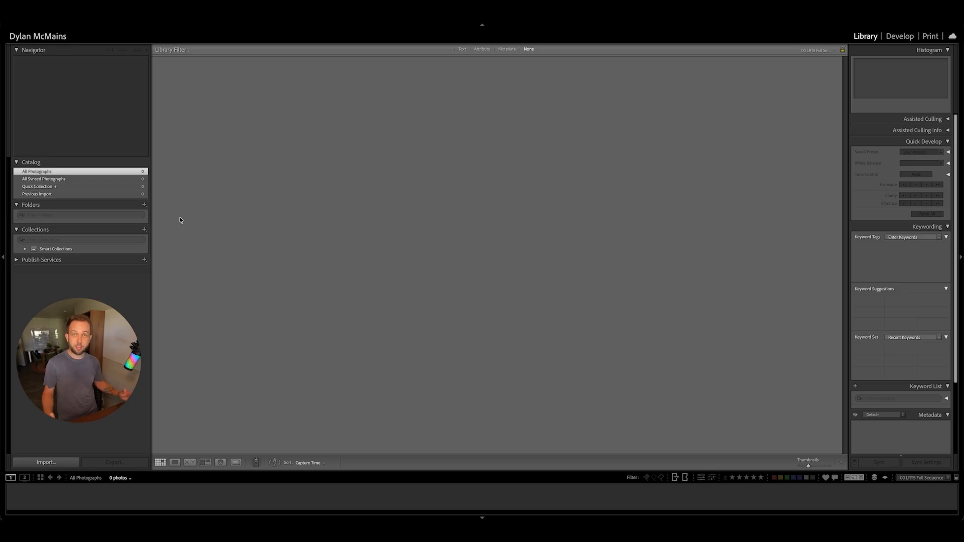
pyautogui.click(144, 206)
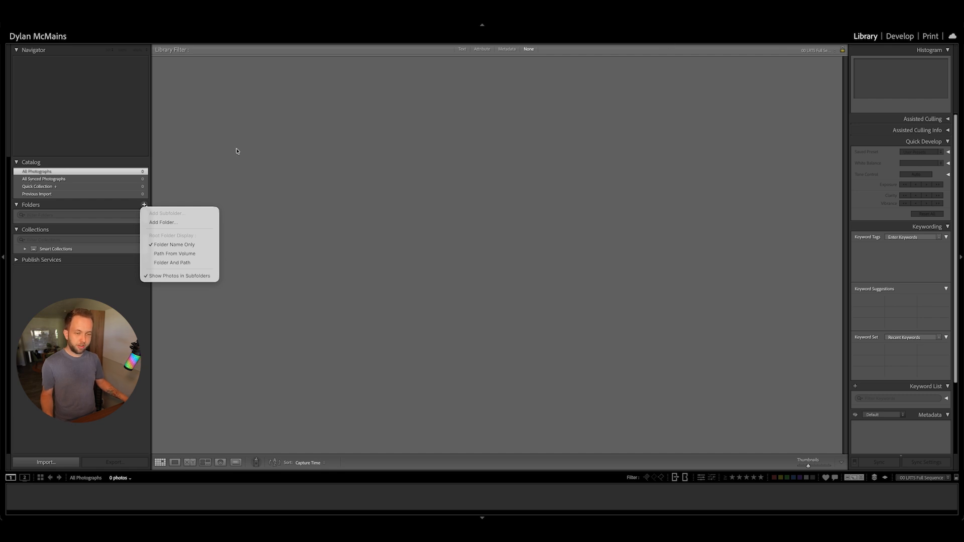
pyautogui.click(171, 222)
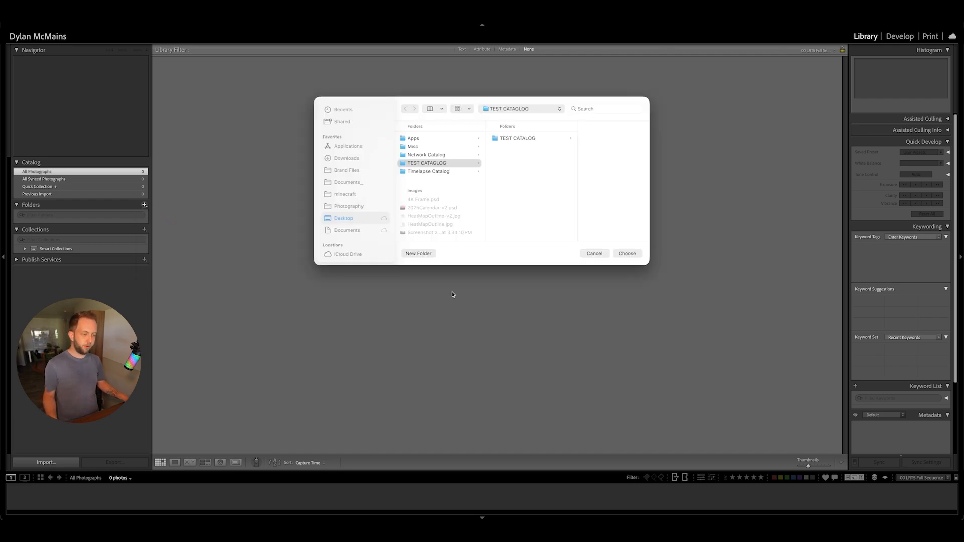
pyautogui.scroll(-4, 364, 225)
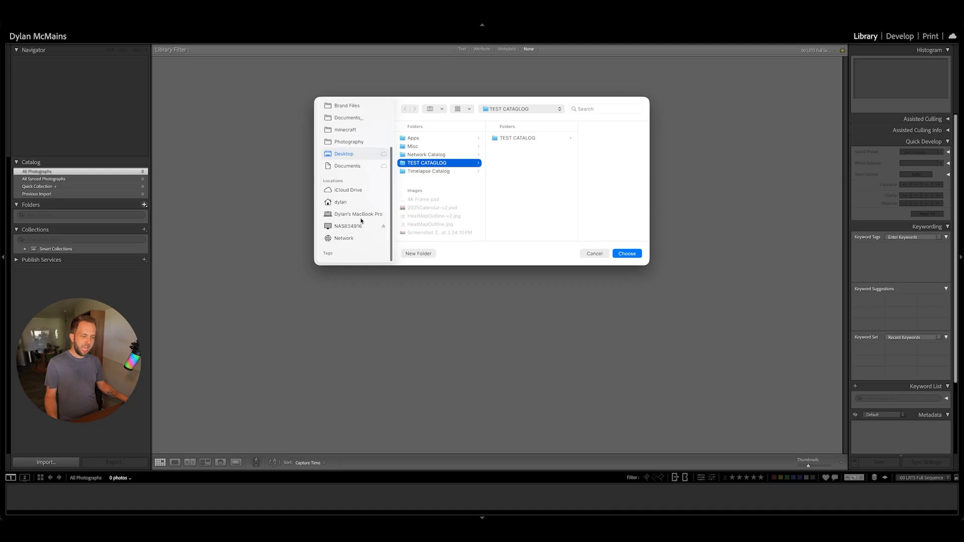
pyautogui.click(347, 229)
pyautogui.click(438, 198)
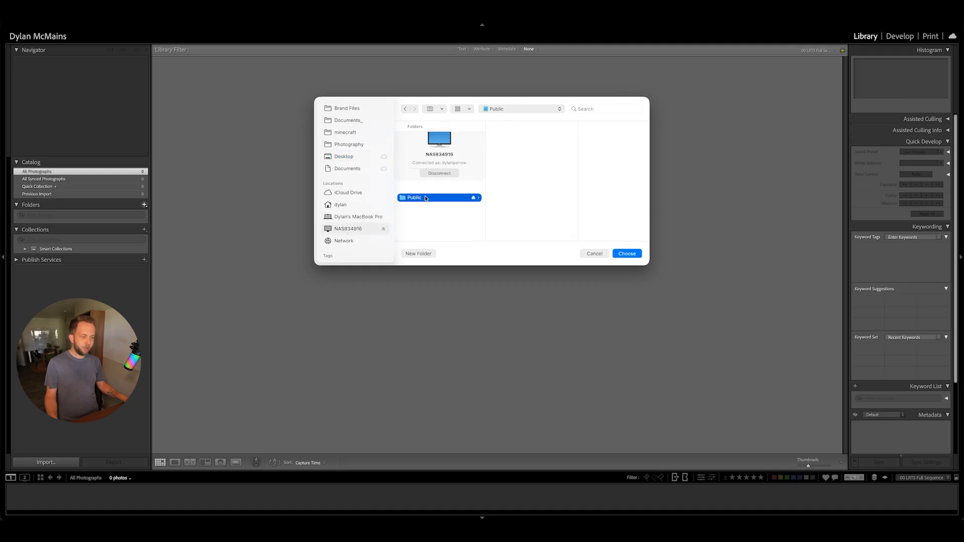
pyautogui.click(522, 153)
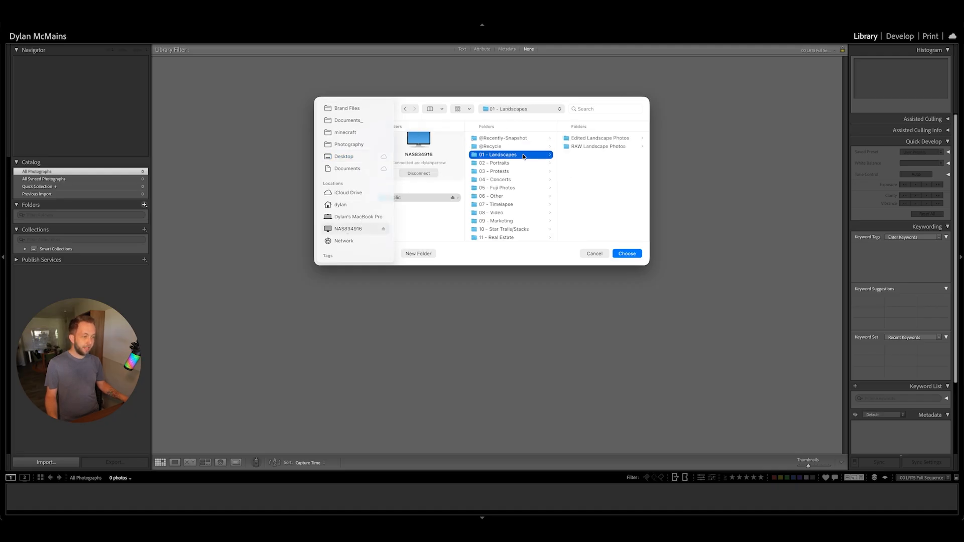
pyautogui.click(585, 147)
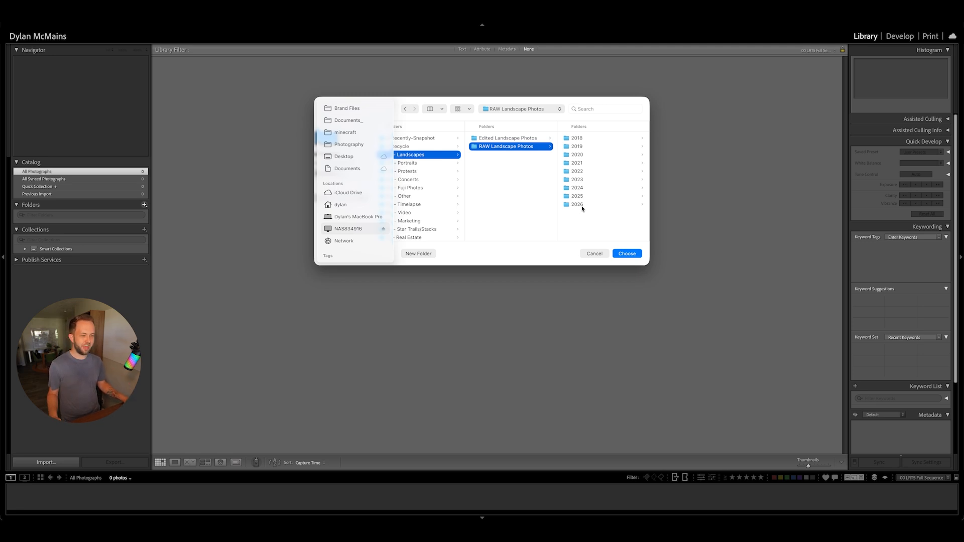
pyautogui.click(582, 207)
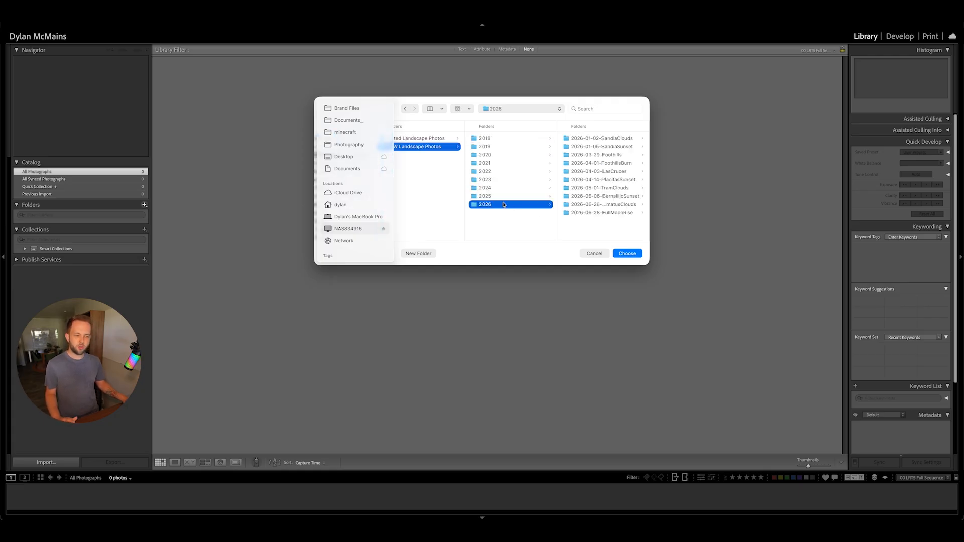
pyautogui.click(627, 254)
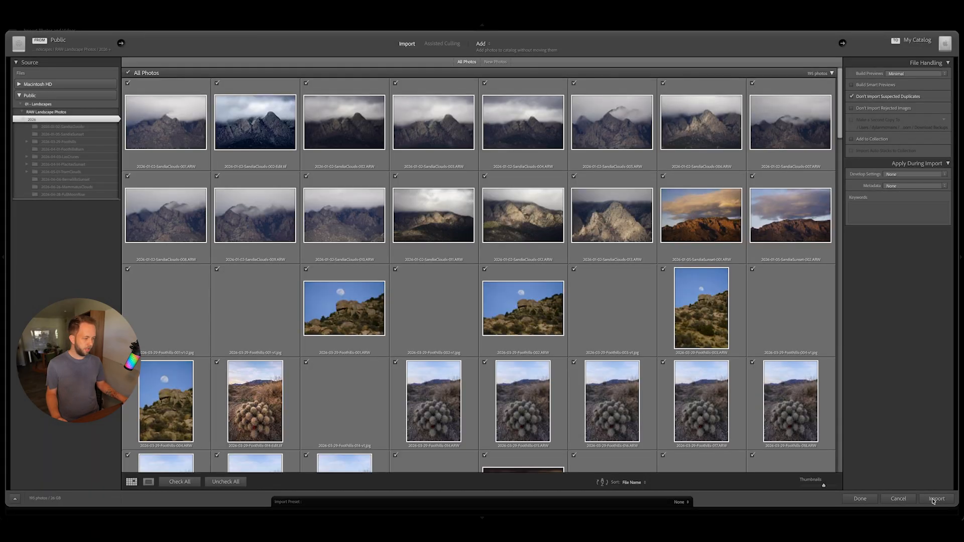
# Step: Import the 2026 photos into the catalog without moving them and show the 2026-06-28-FullMoonRise folder
pyautogui.click(934, 500)
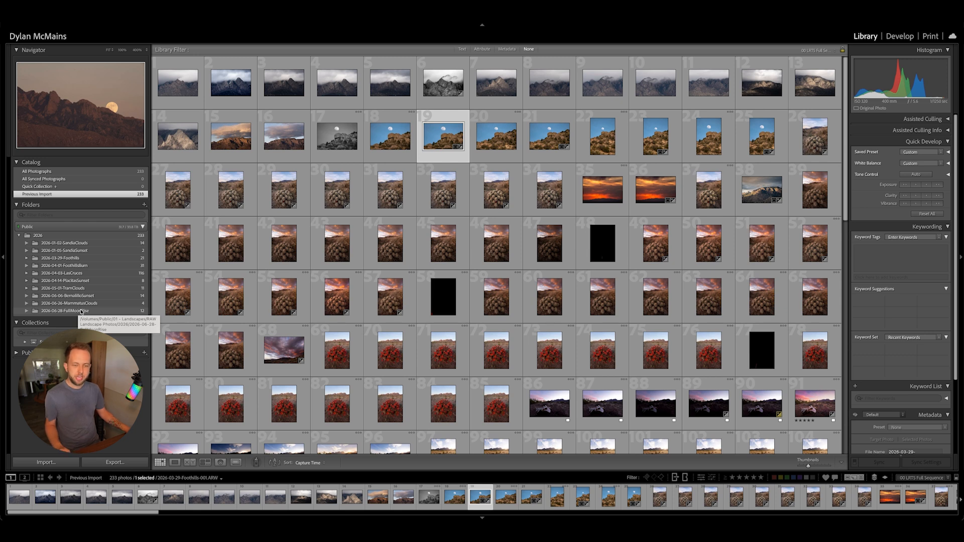
pyautogui.click(80, 311)
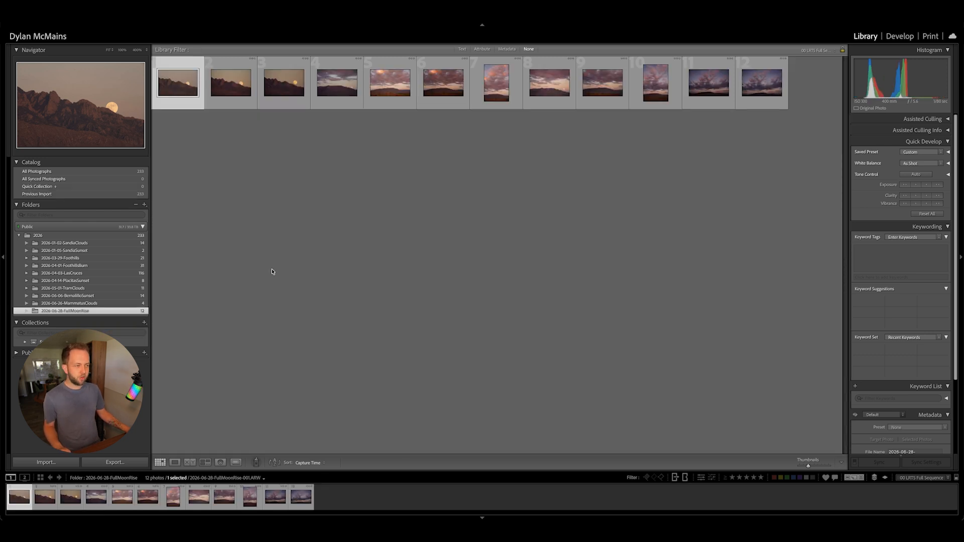